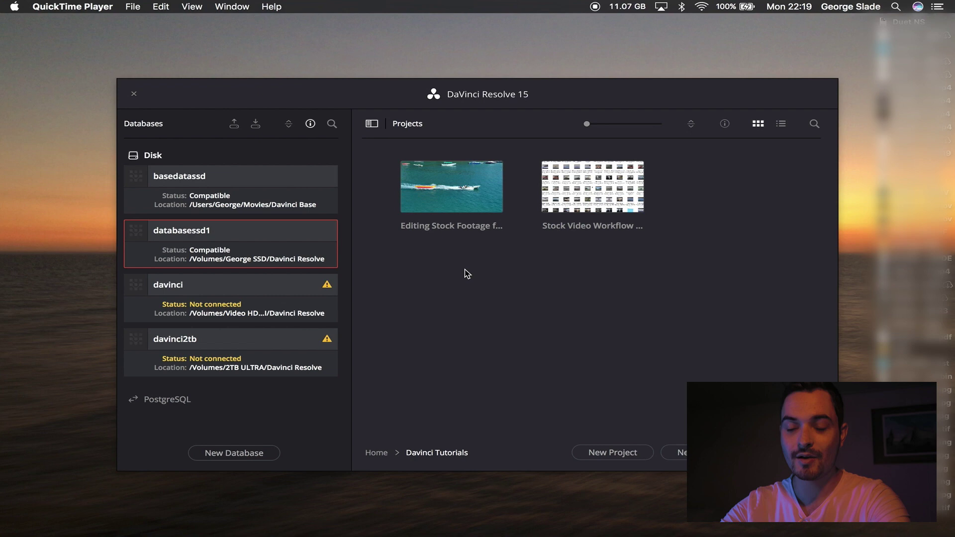
Create a new project named 'Particle Transition'.
left_click(619, 453)
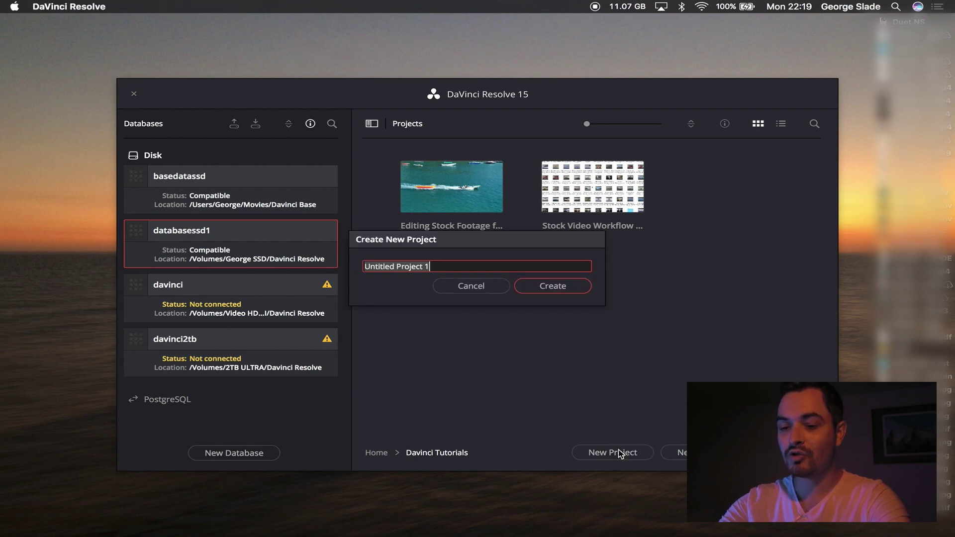
type("Partic")
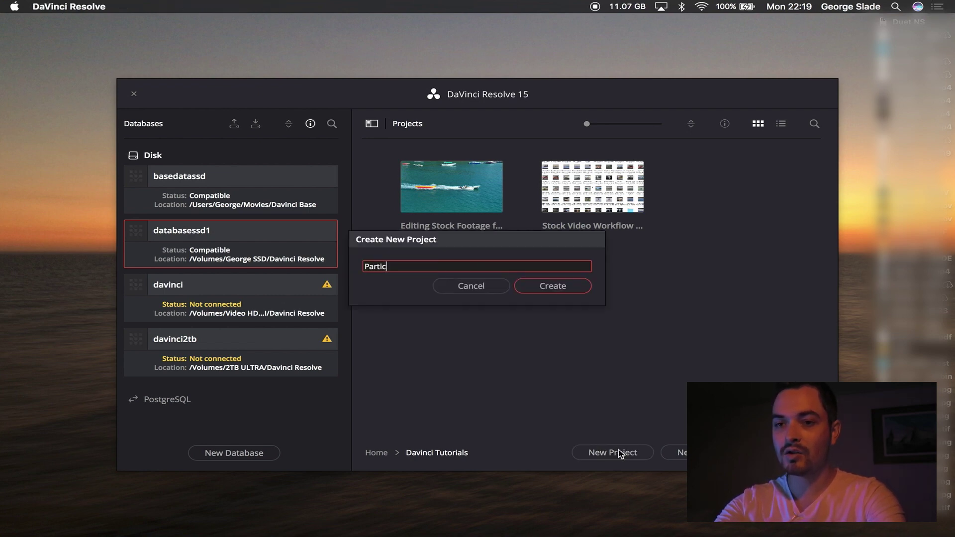
type("le Transition")
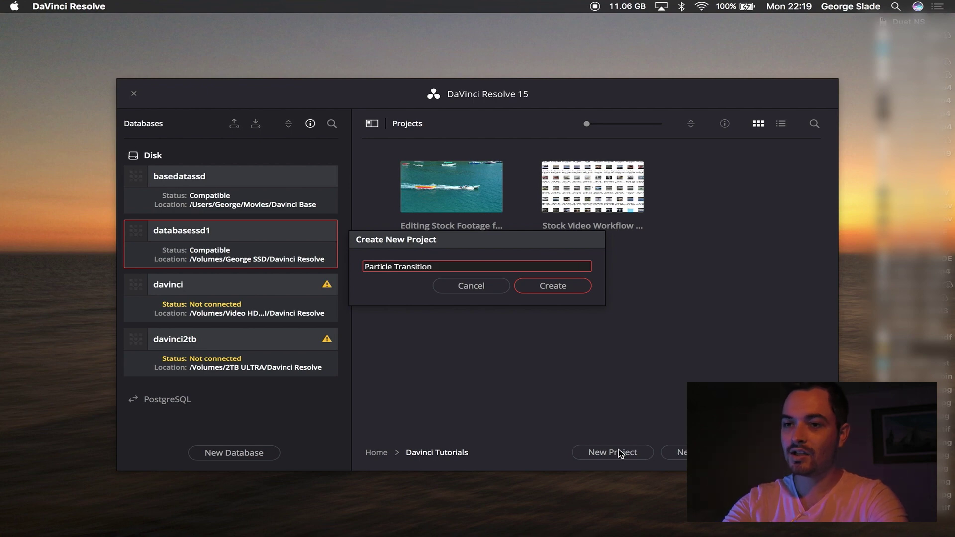
key("Return")
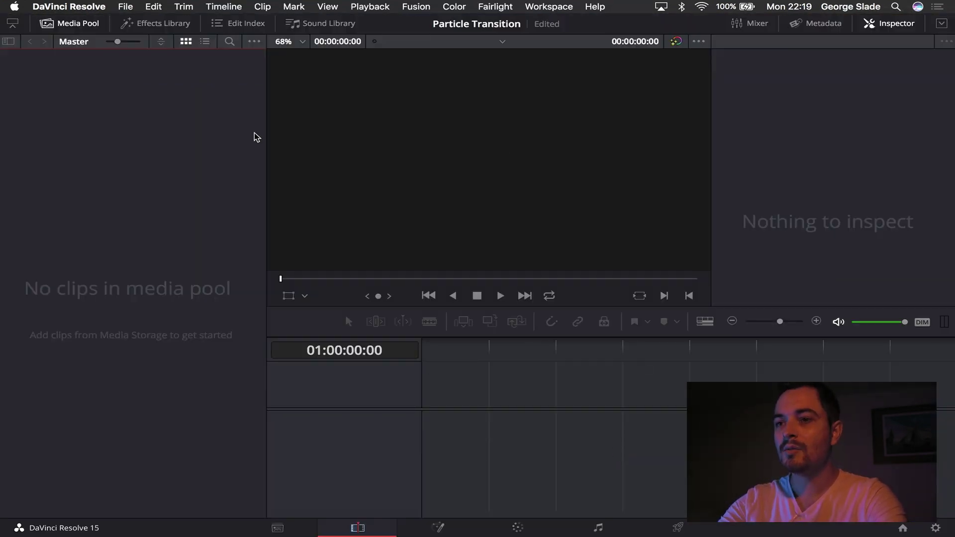
Set timeline and playback frame rates to 30 fps and video monitoring to HD 1080p 30.
left_click(935, 528)
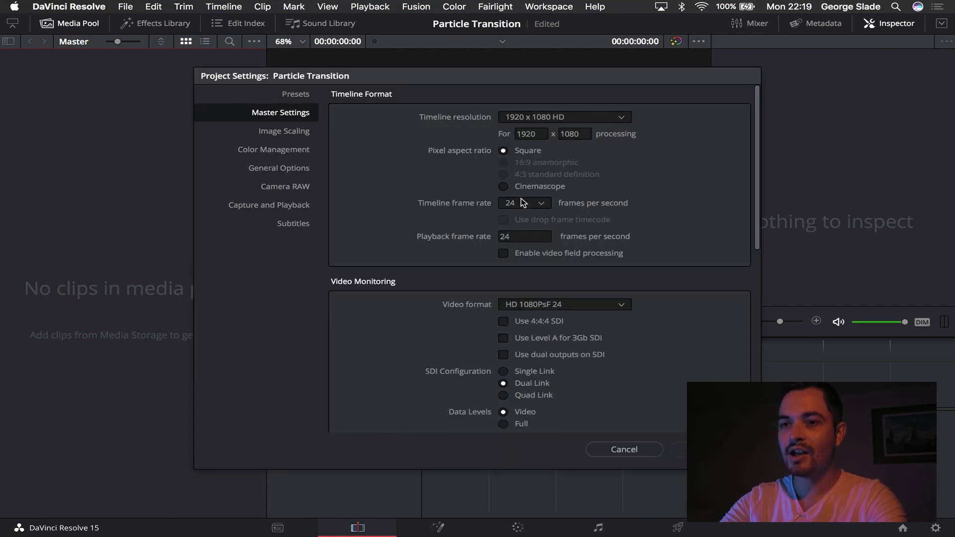
left_click(534, 205)
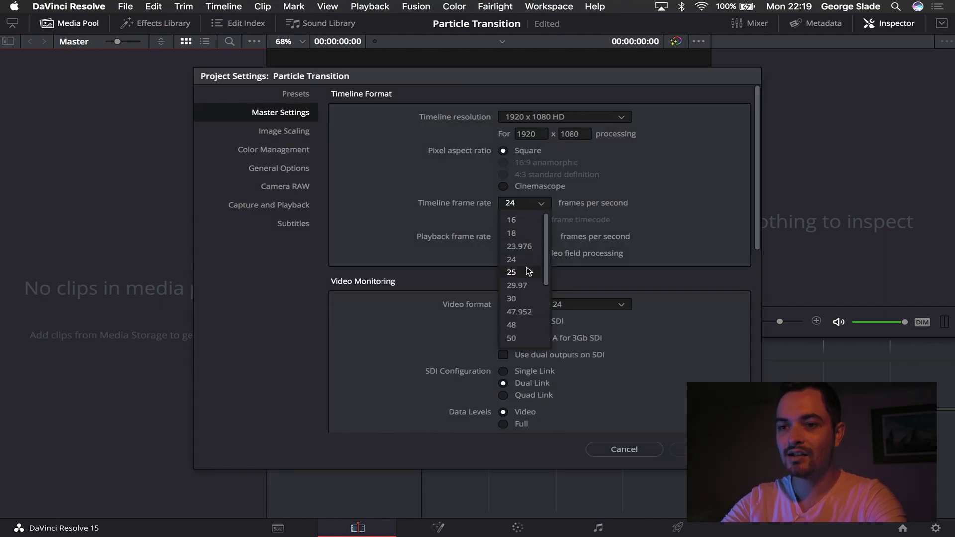
left_click(517, 298)
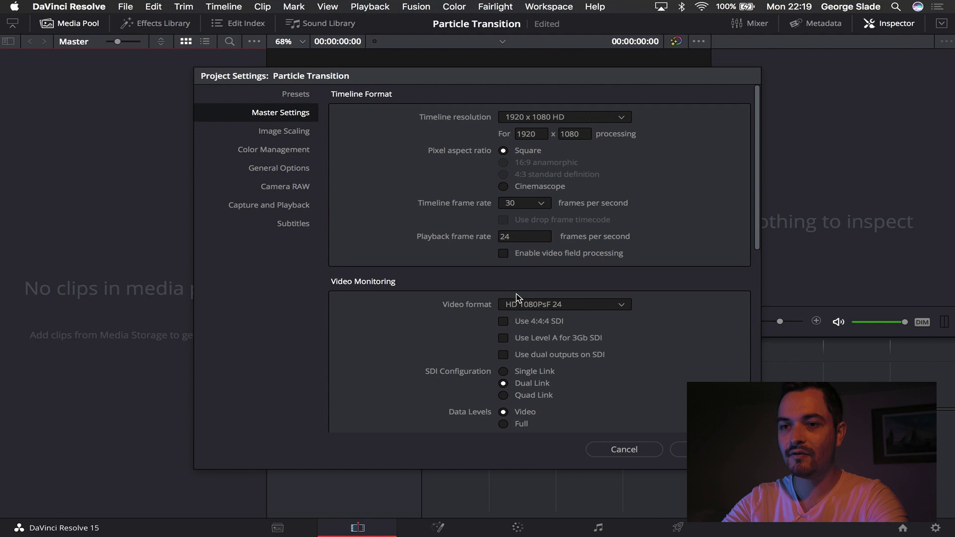
left_click(521, 238)
key("BackSpace")
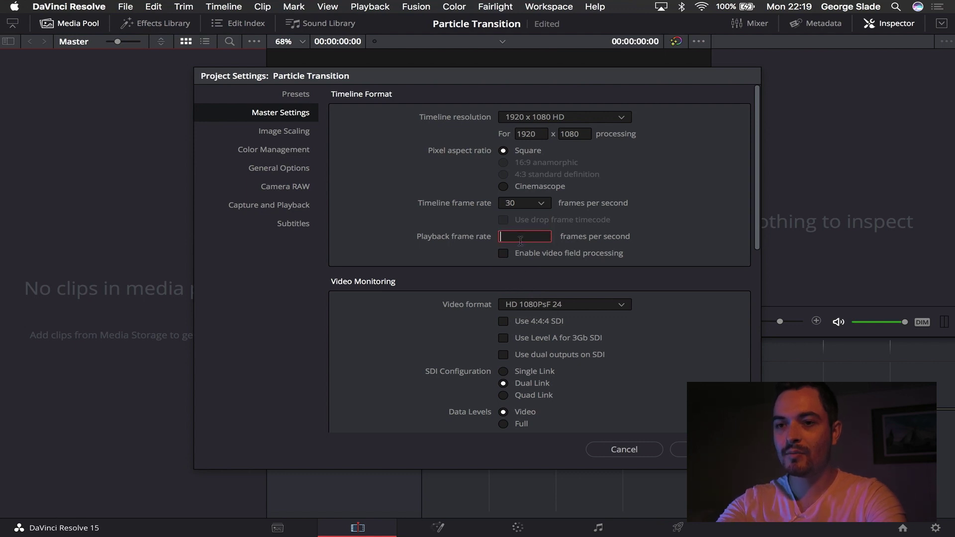
type("30")
left_click(613, 304)
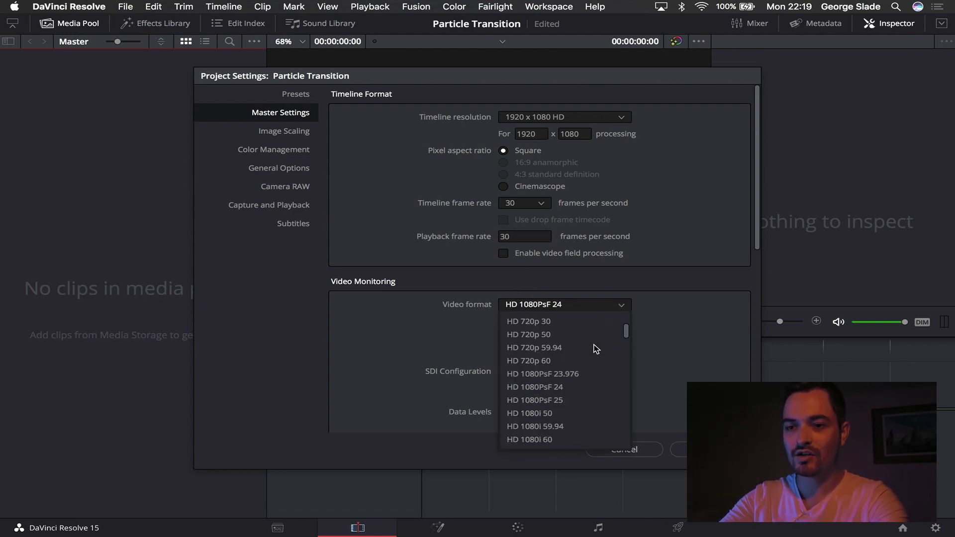
scroll(597, 350, "down", 1)
scroll(593, 348, "down", 3)
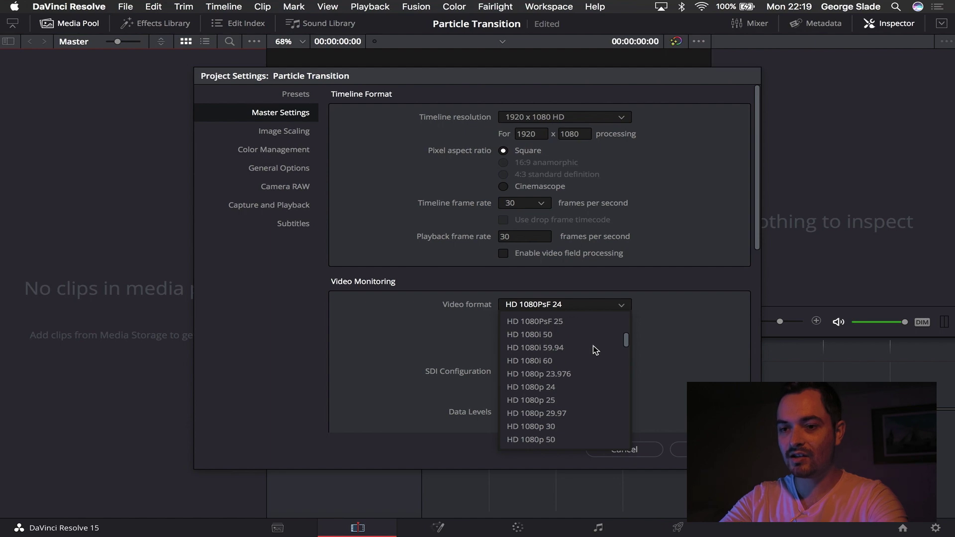
left_click(567, 426)
left_click(681, 449)
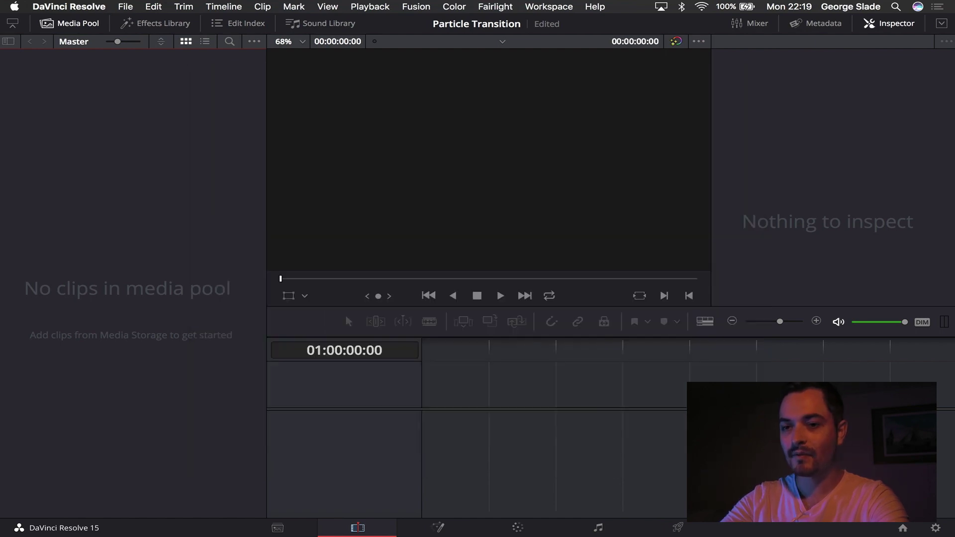
Import the Panama Canal and Yachts clips from Finder into the Media Pool, keeping the project frame rate.
key("super+Tab")
key("super+Tab")
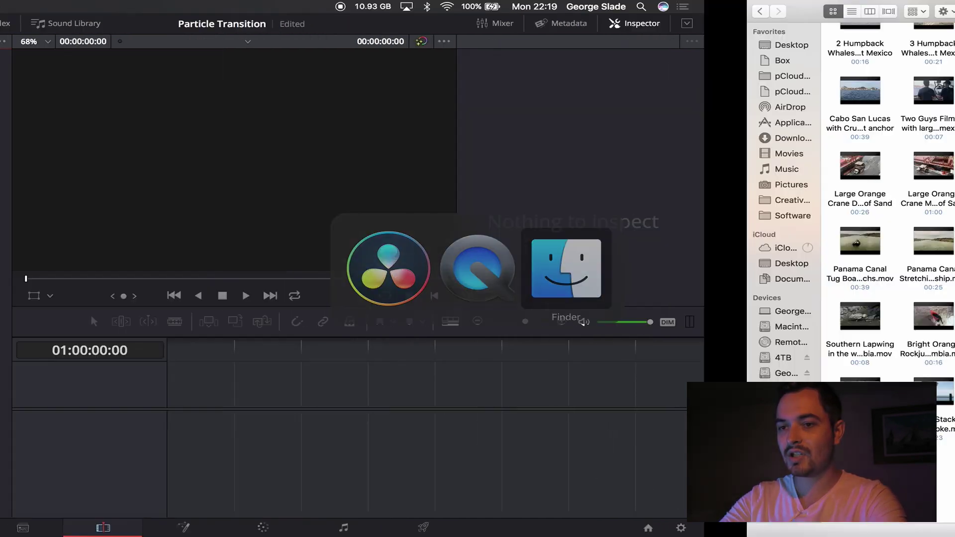
left_click_drag(517, 480, 315, 518)
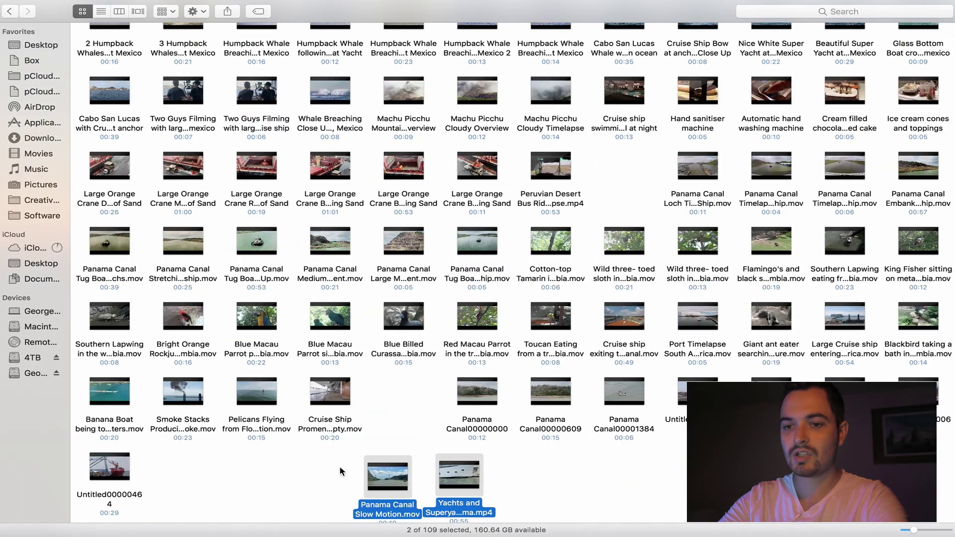
left_click_drag(383, 476, 57, 264)
left_click(497, 313)
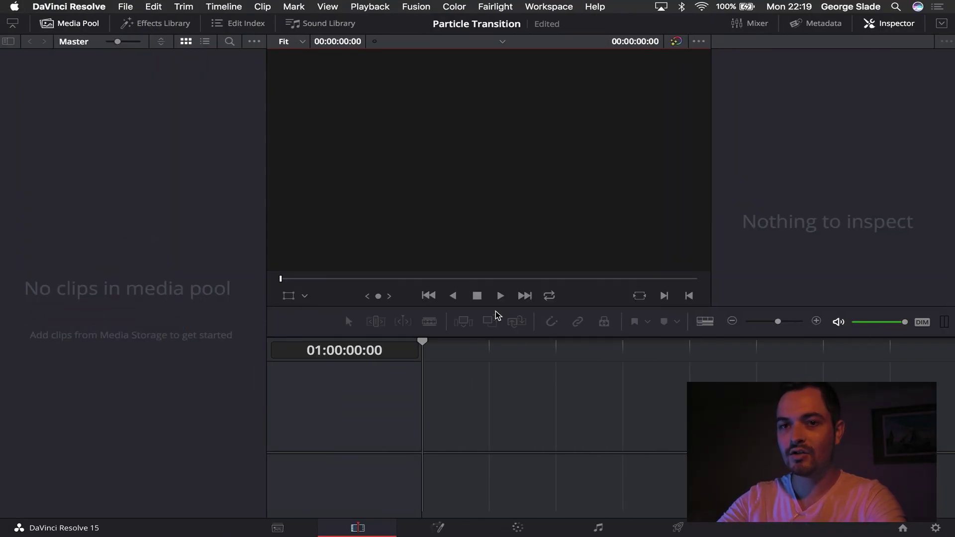
Put Yachts on V1 and Panama Canal on V2 of a new timeline, muting A1 and A2.
left_click(234, 198)
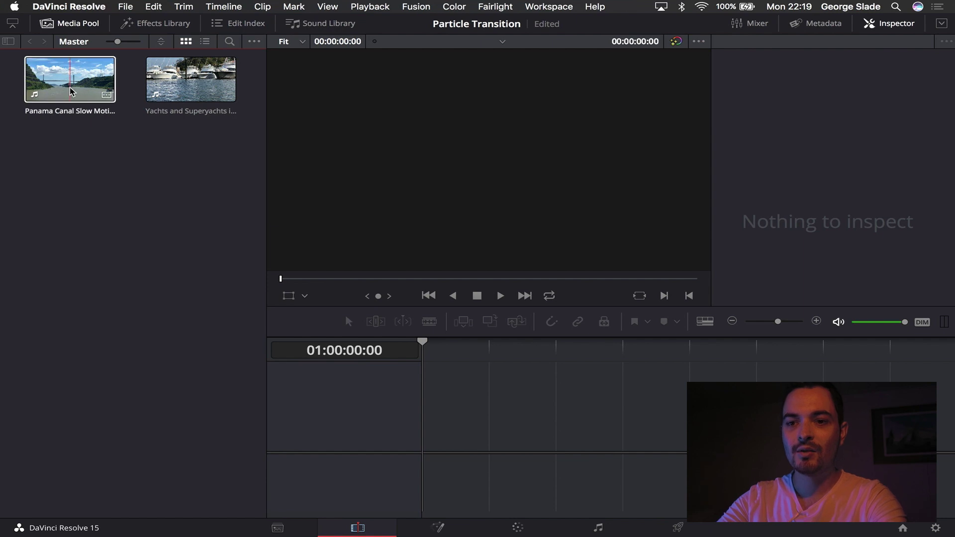
left_click_drag(94, 87, 115, 125)
left_click_drag(194, 88, 429, 448)
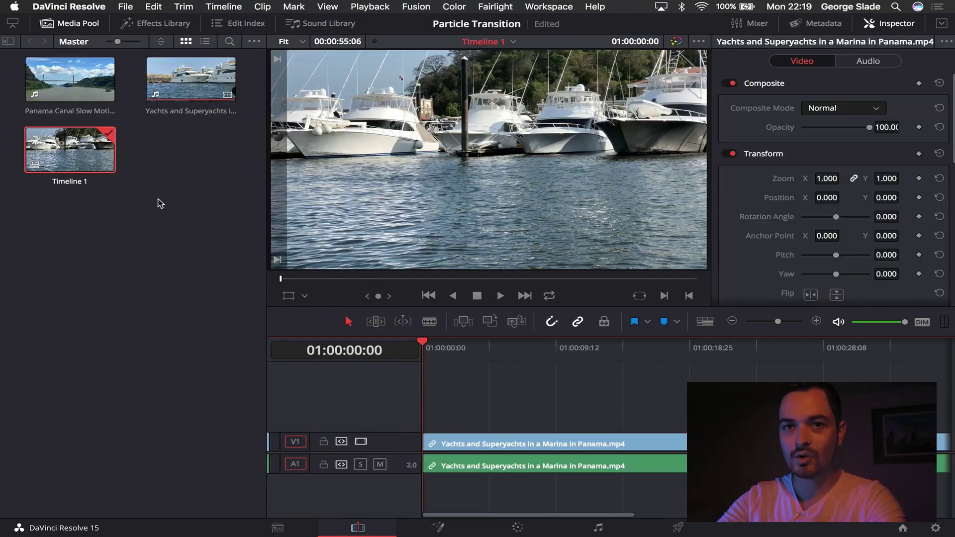
left_click_drag(69, 82, 433, 422)
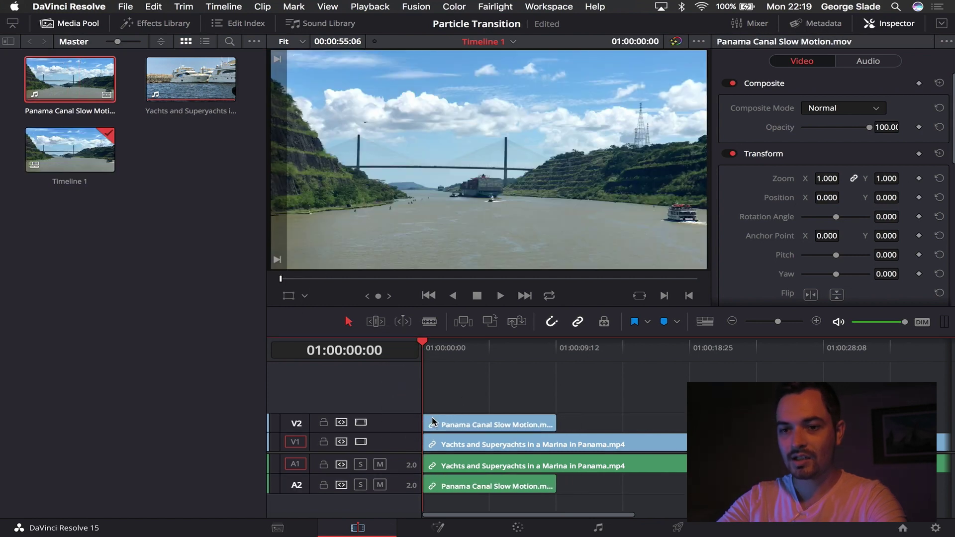
left_click(380, 464)
left_click(380, 485)
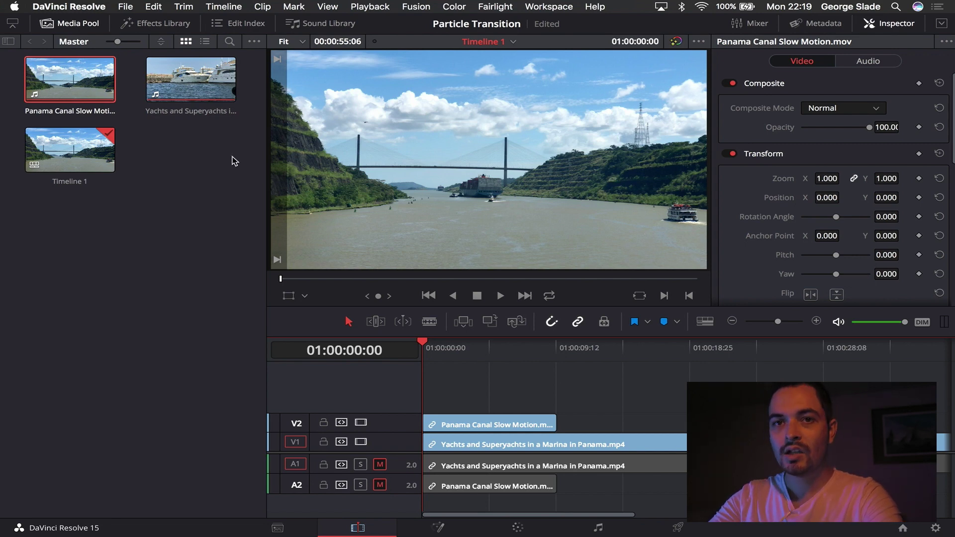
Cut all timeline clips at 01:00:08:04.
left_click(81, 23)
key("space")
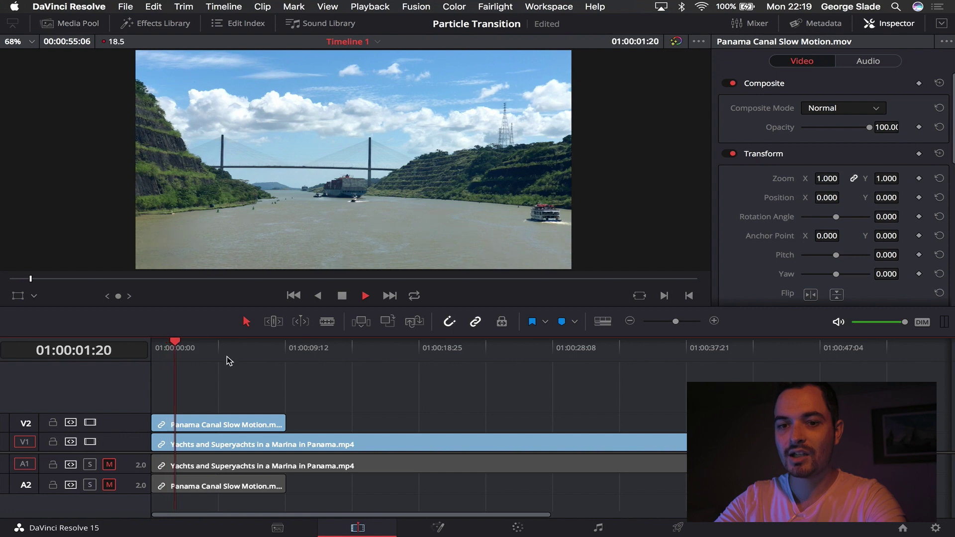
key("space")
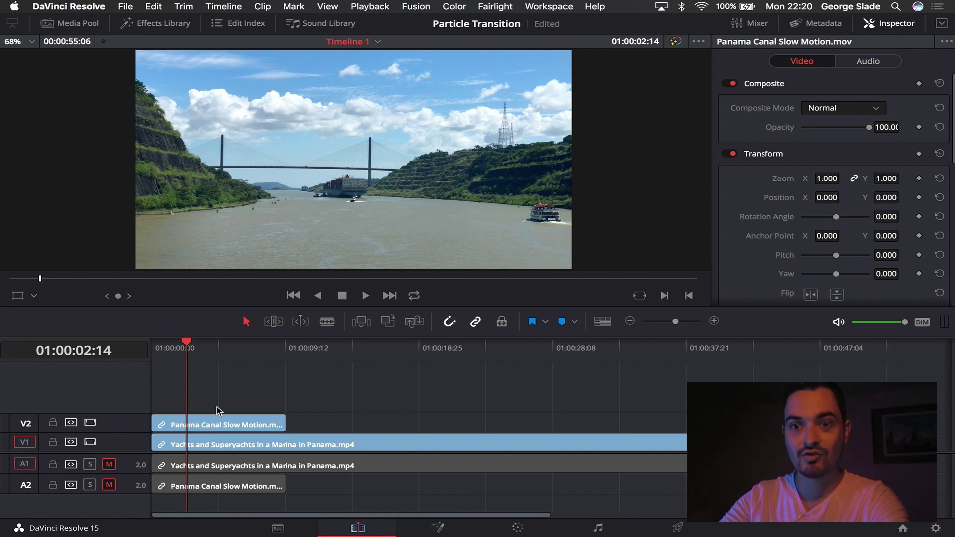
left_click(270, 349)
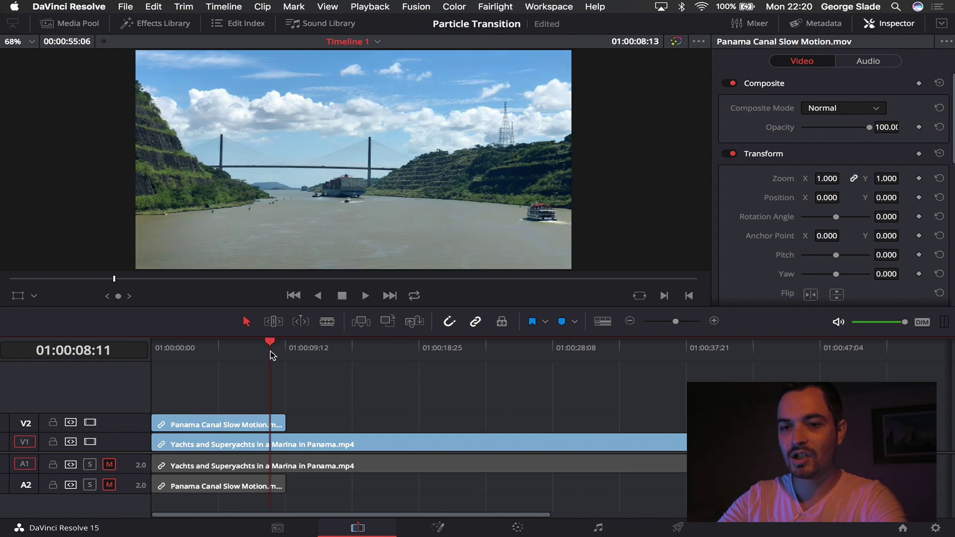
left_click(263, 349)
left_click(266, 349)
key("super+b")
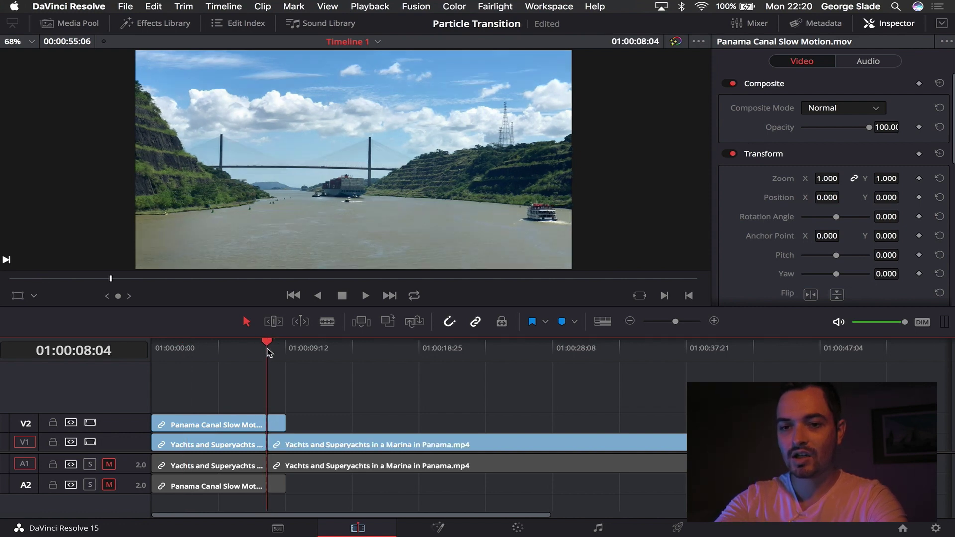
Turn the short Panama Canal piece on V2 into Fusion Clip 1 and open it in Fusion.
left_click(277, 425)
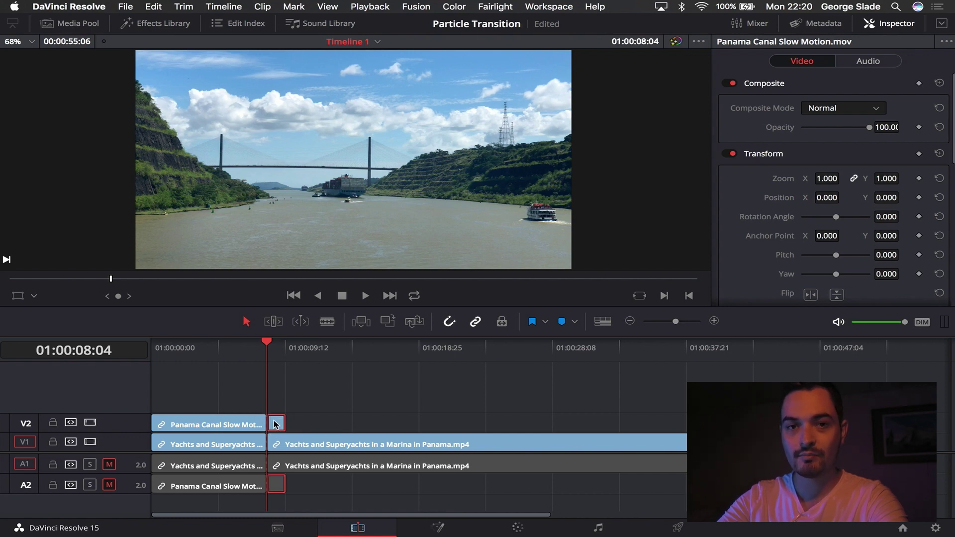
right_click(276, 425)
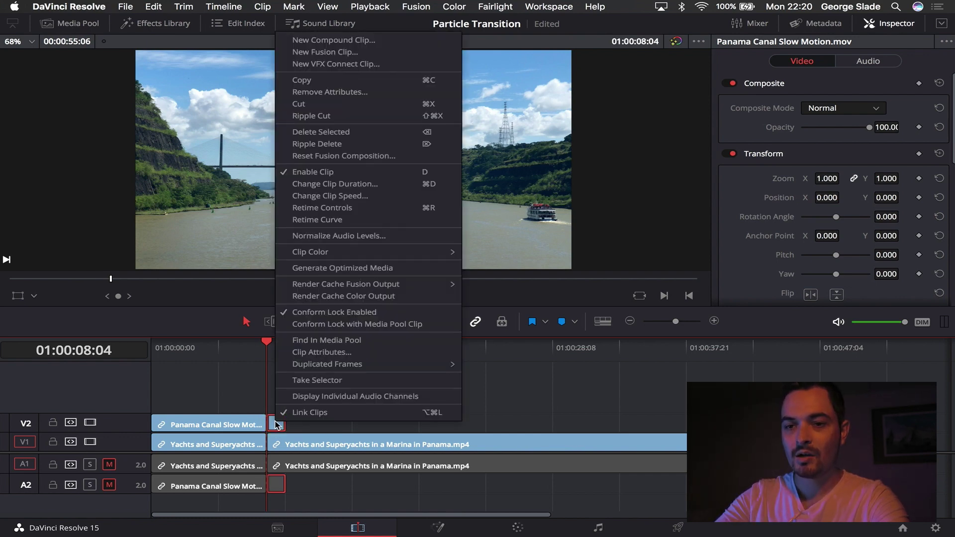
left_click(309, 54)
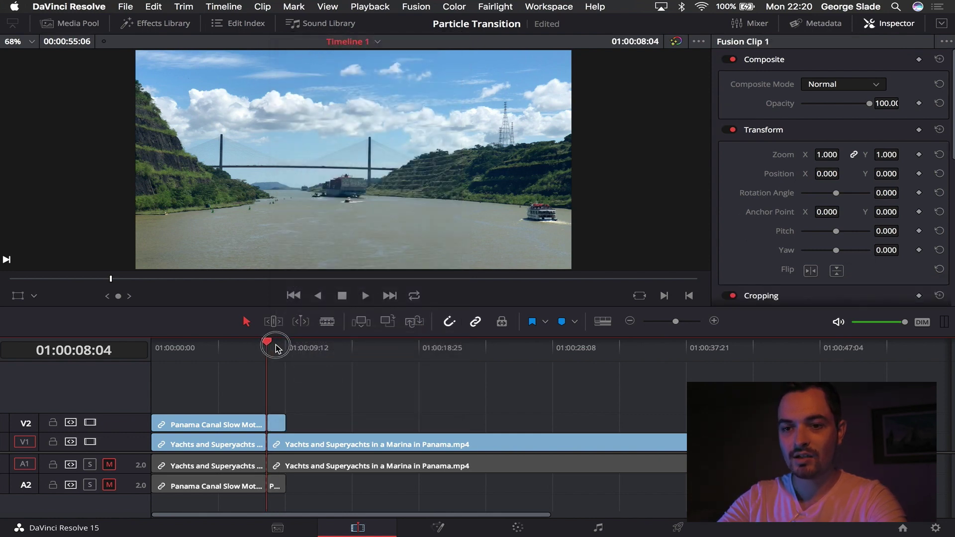
key("Right")
key("Right")
key("Right")
key("Right")
key("Right")
key("Right")
key("Right")
key("Right")
key("Right")
key("Right")
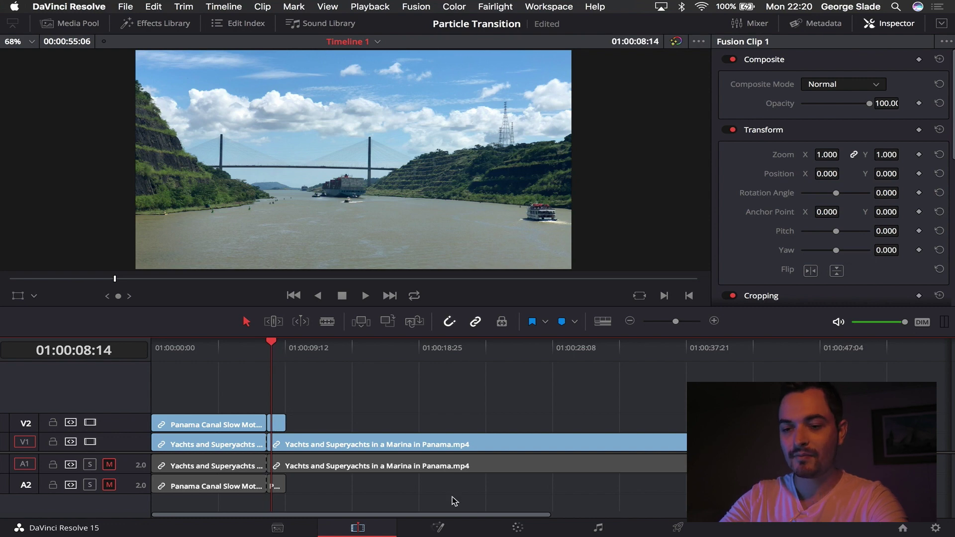
left_click(437, 525)
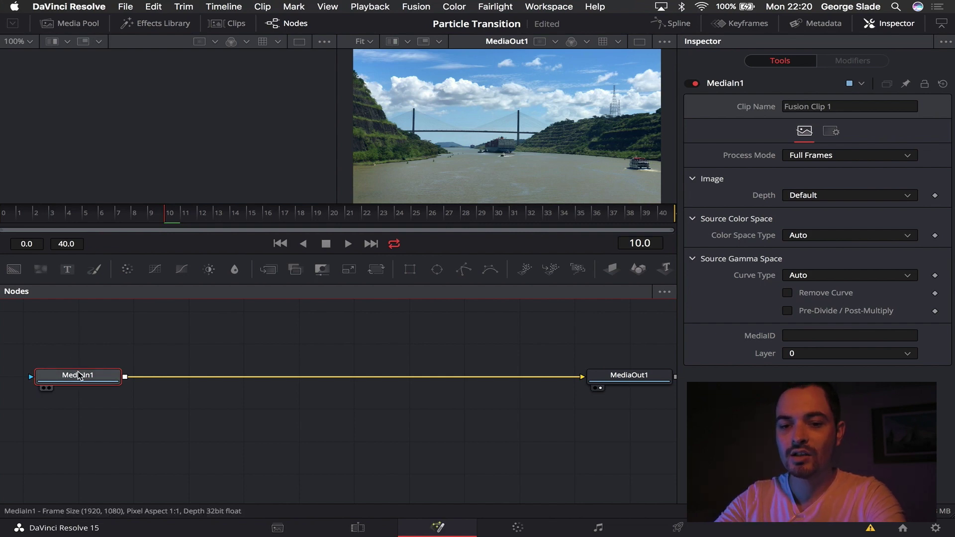
Show MediaIn1's Panama Canal footage in the left viewer and empty the right viewer.
key("1")
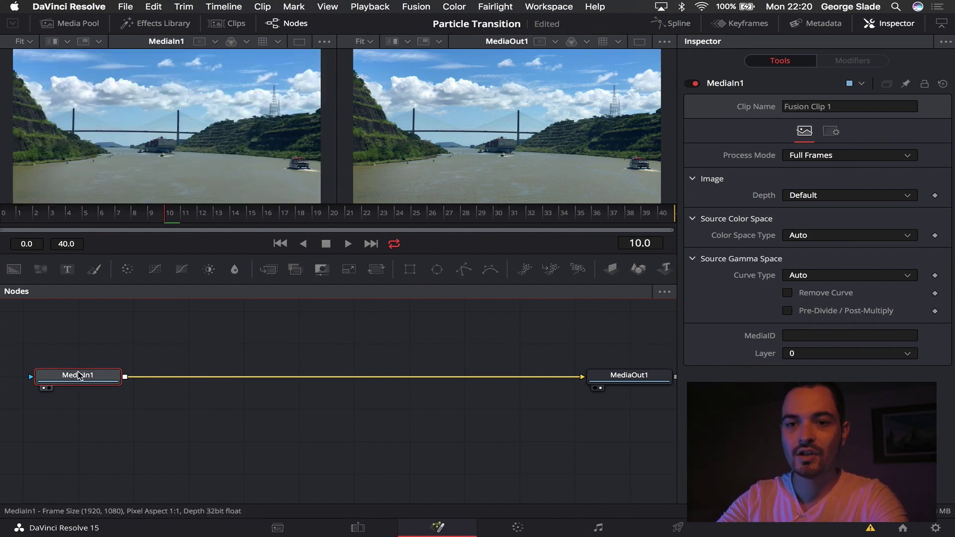
left_click(604, 377)
key("2")
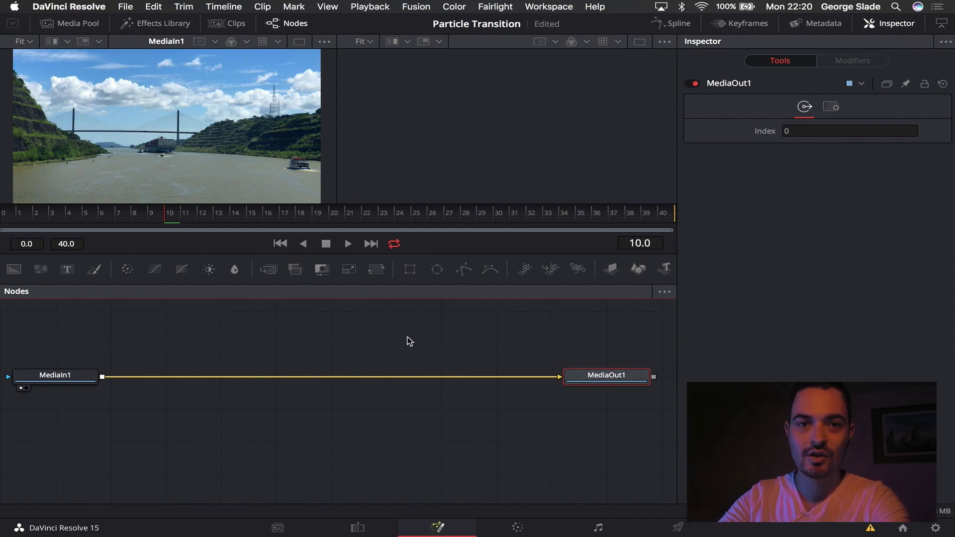
left_click(83, 378)
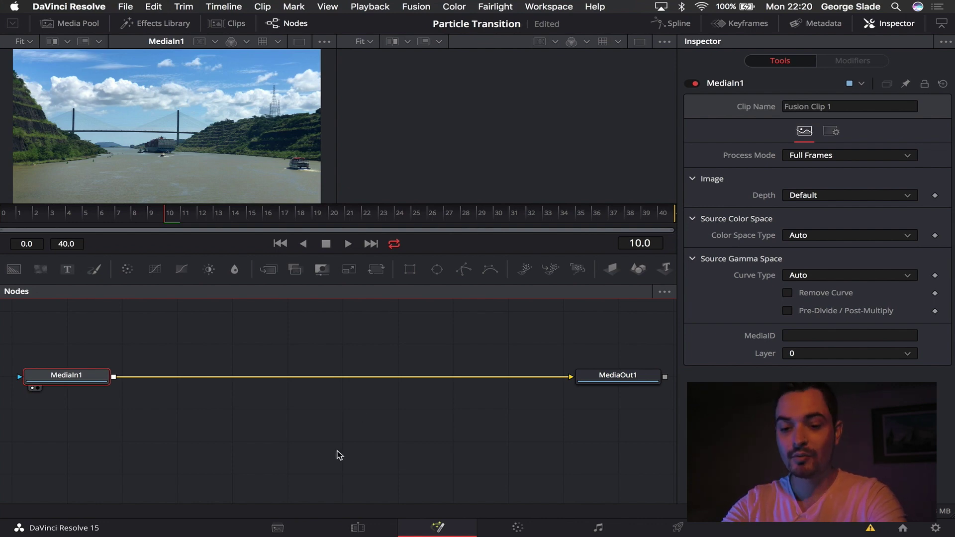
Insert a Merge node midway between MediaIn1 and MediaOut1.
key("shift+space")
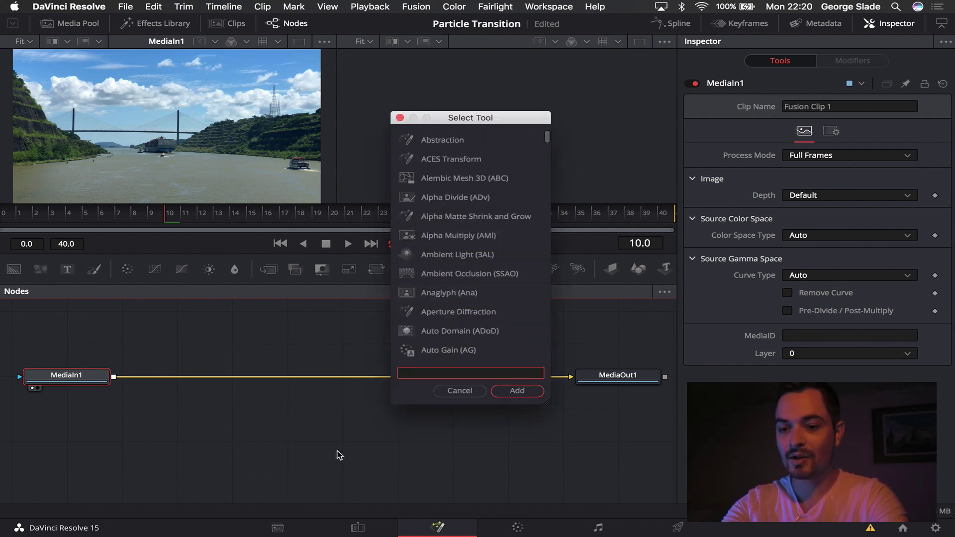
type("merge")
key("Return")
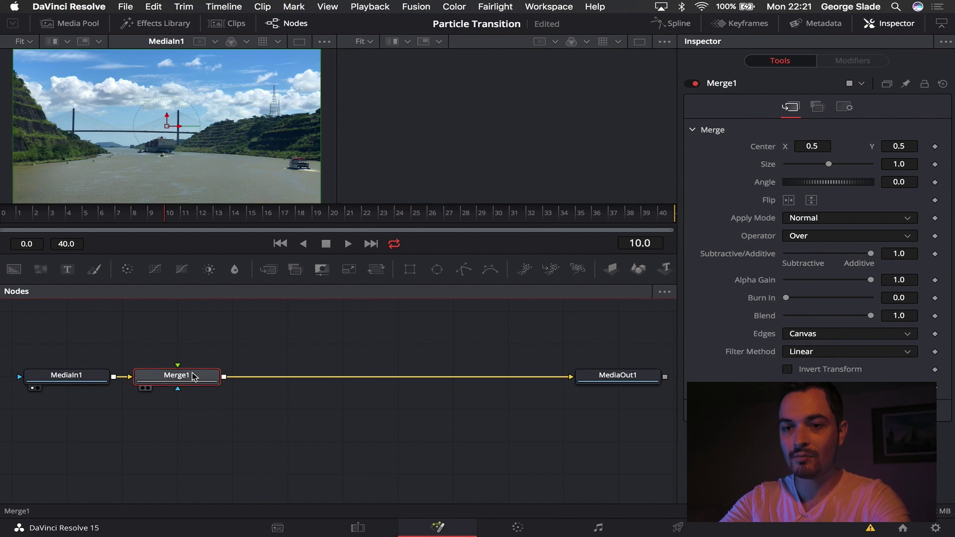
left_click_drag(187, 377, 352, 378)
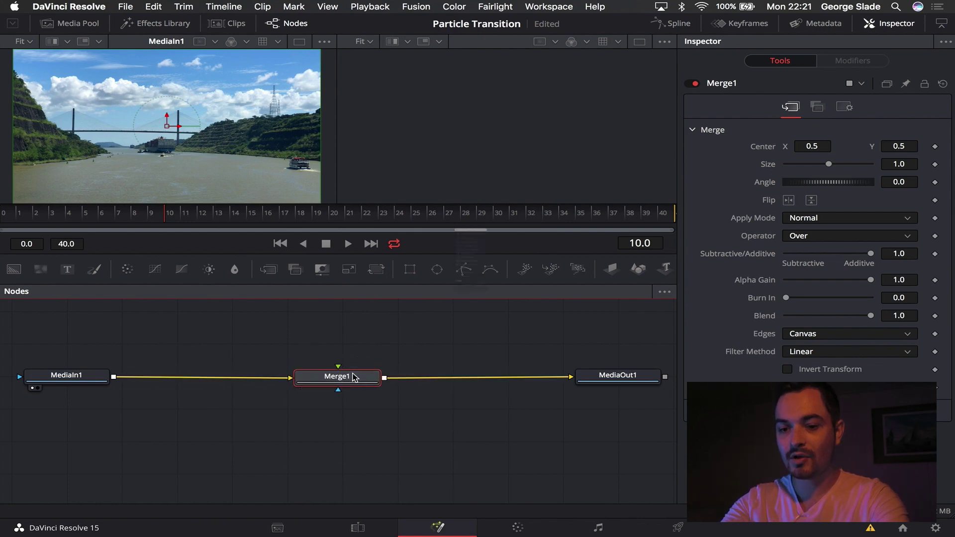
Add a Delta Keyer node after Merge1.
key("shift+space")
type("delt")
key("Return")
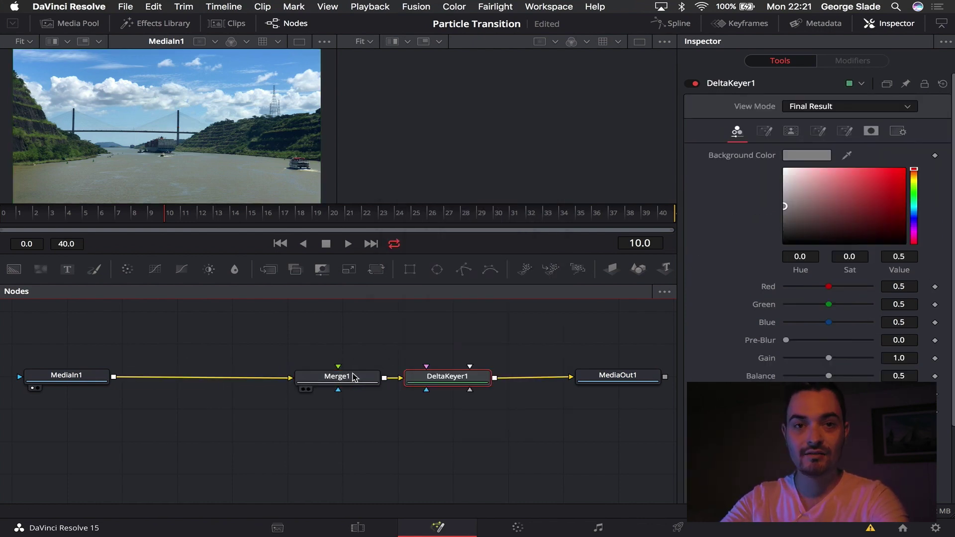
left_click(356, 380)
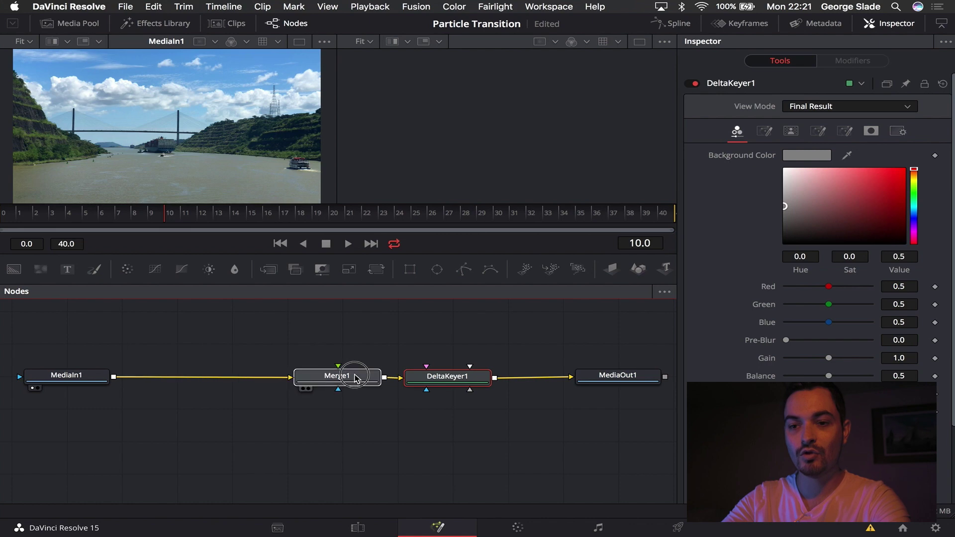
left_click(422, 383)
left_click(393, 424)
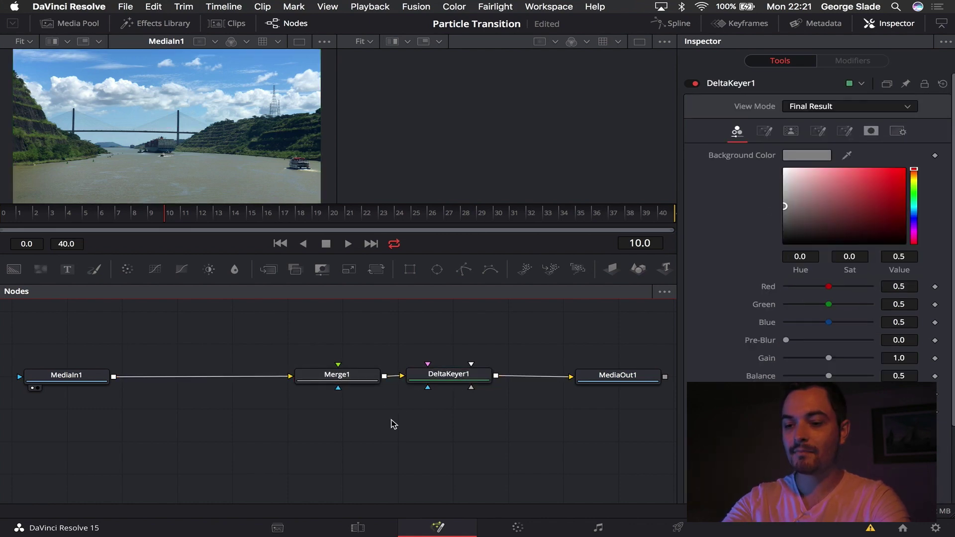
Add a pEmitter, pTurbulence and pRender particle node chain.
key("shift+space")
type("pem")
key("Return")
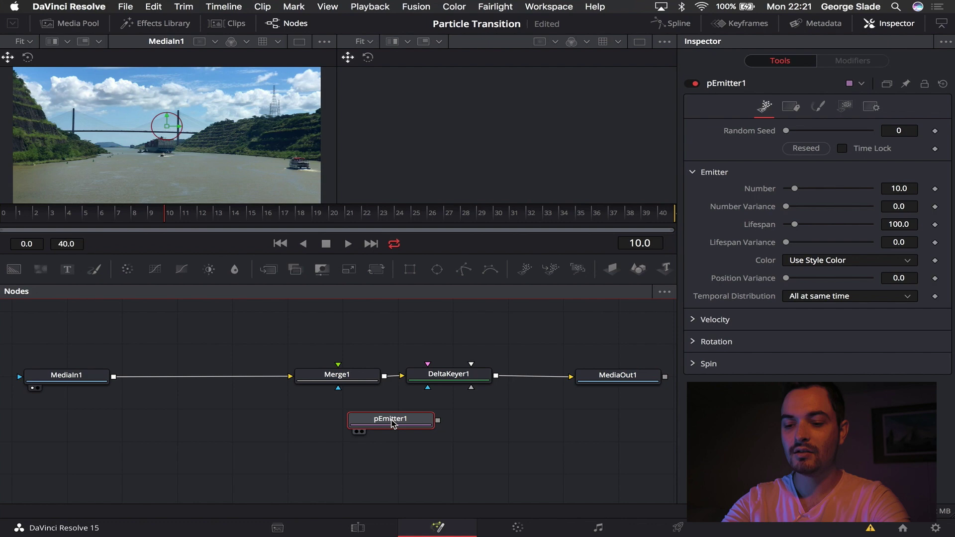
key("shift+space")
type("pt")
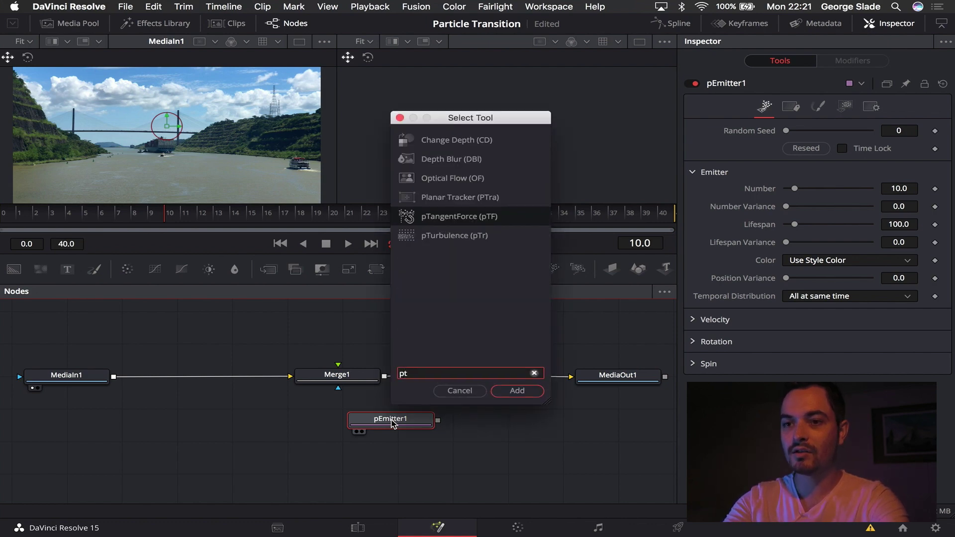
key("Down")
key("Return")
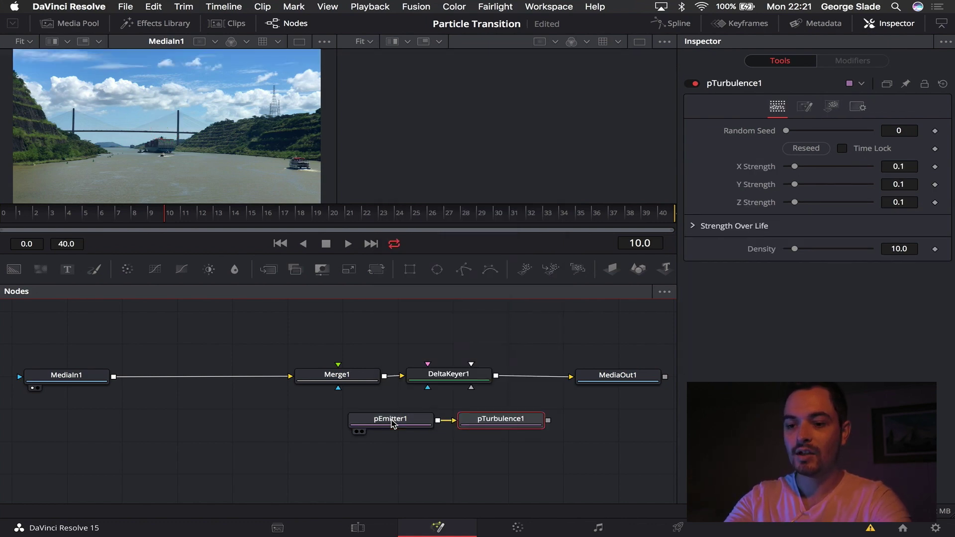
key("shift+space")
type("pre")
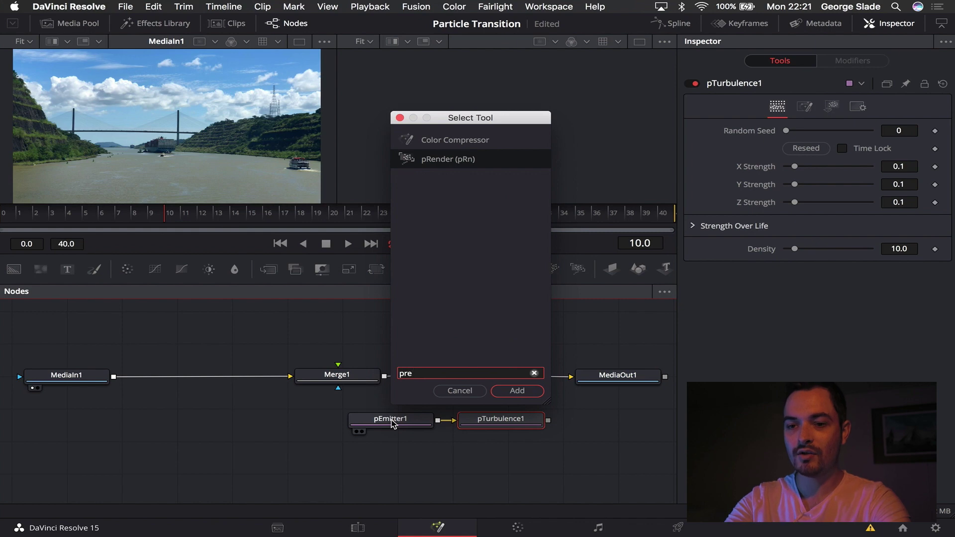
key("Return")
Move the particle nodes left below the main line and set pTurbulence Random Seed to 87.
left_click_drag(597, 452, 342, 417)
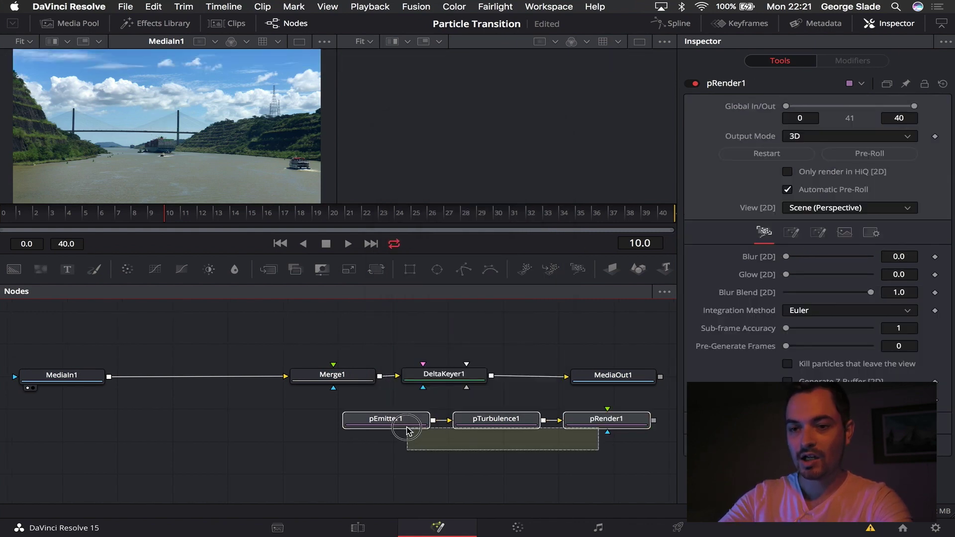
left_click_drag(401, 421, 64, 430)
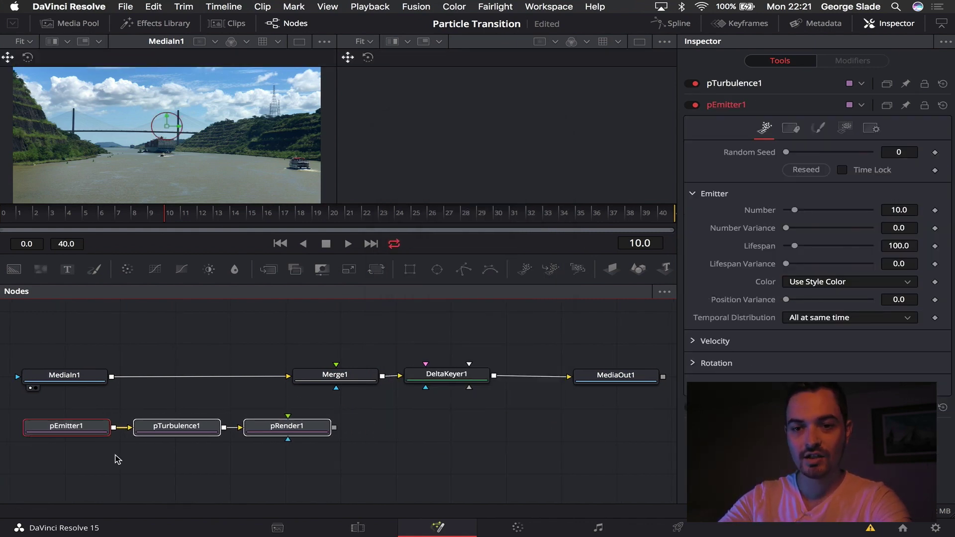
left_click(118, 462)
left_click(172, 426)
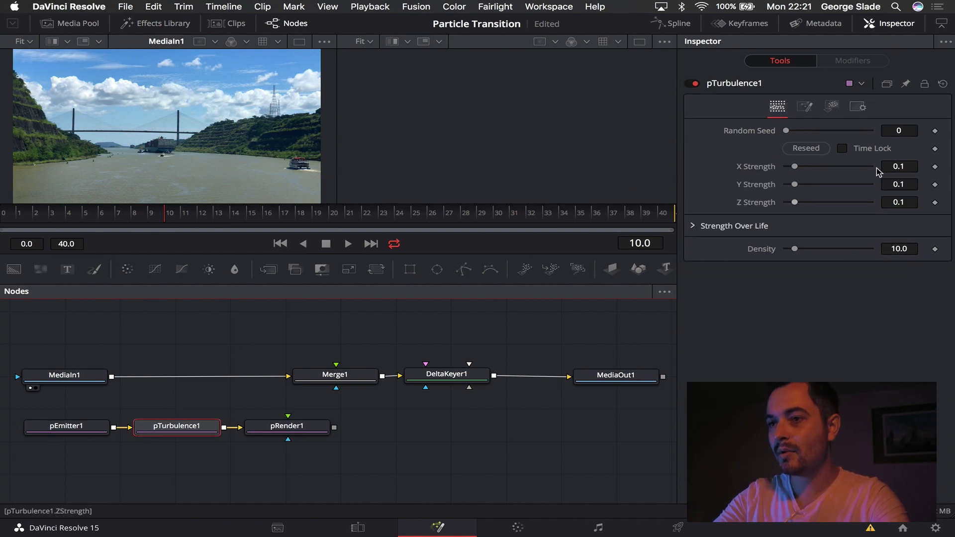
left_click_drag(786, 131, 794, 132)
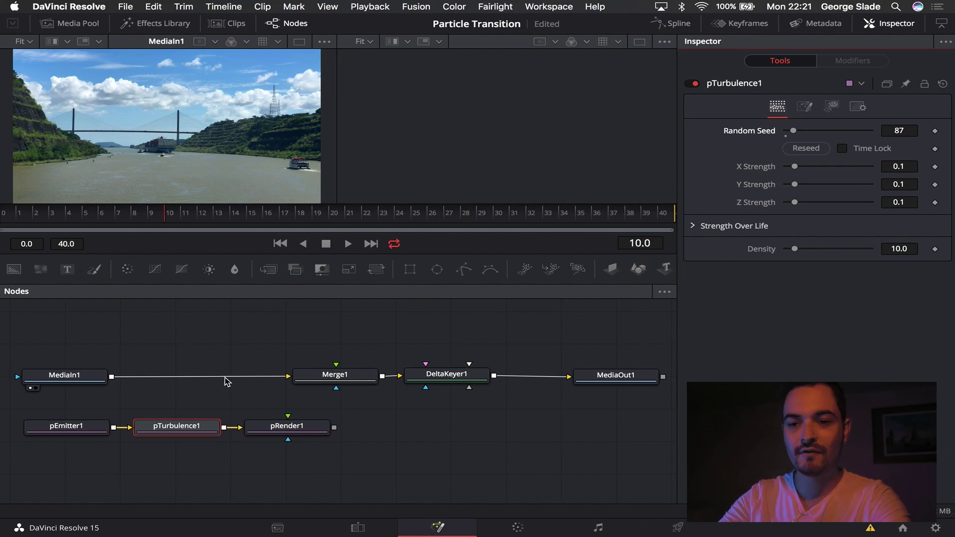
Show pRender1 in the right viewer and switch its Output Mode to 2D.
left_click(278, 427)
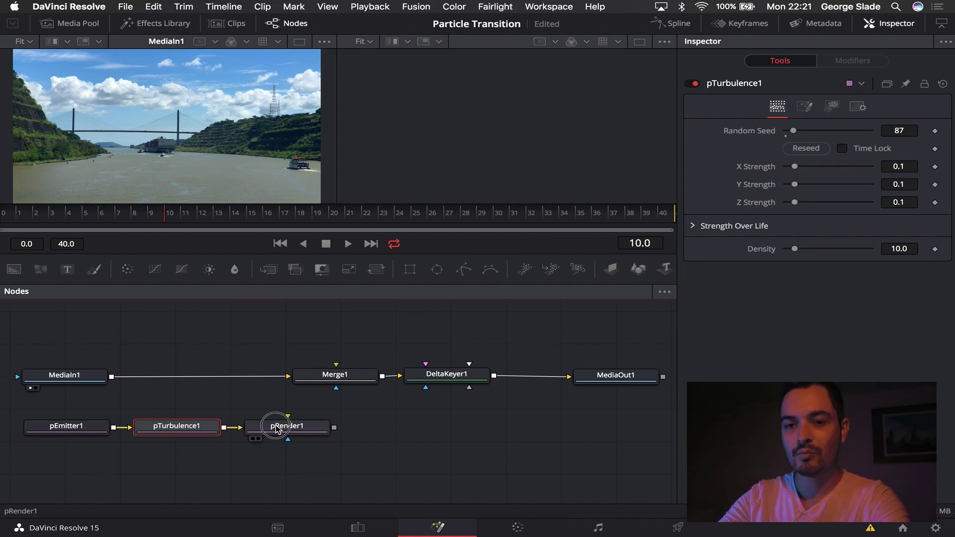
key("2")
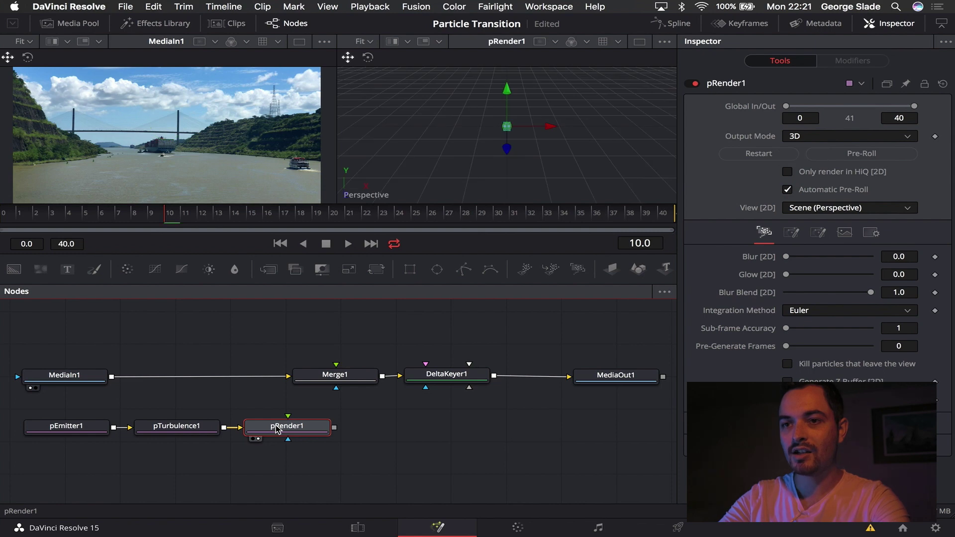
left_click(868, 139)
left_click(809, 166)
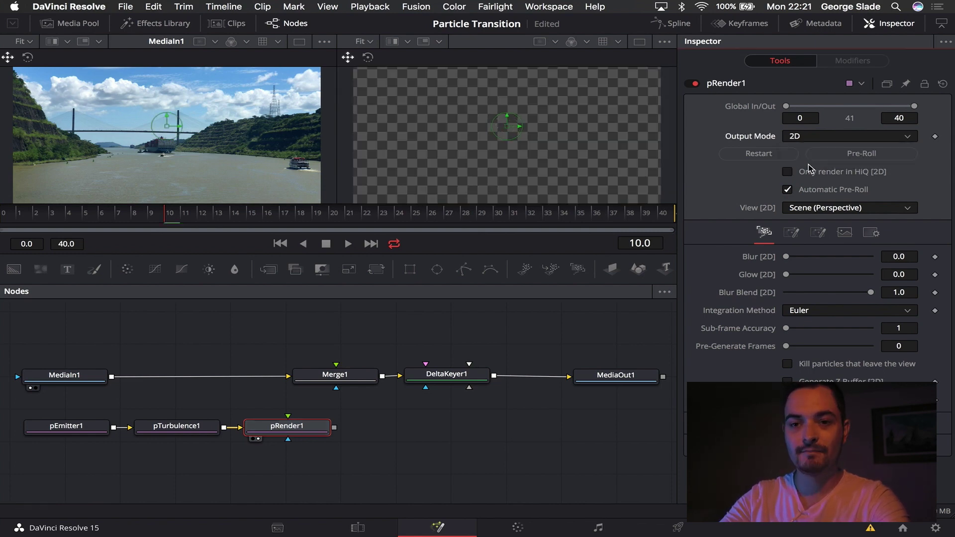
left_click(86, 427)
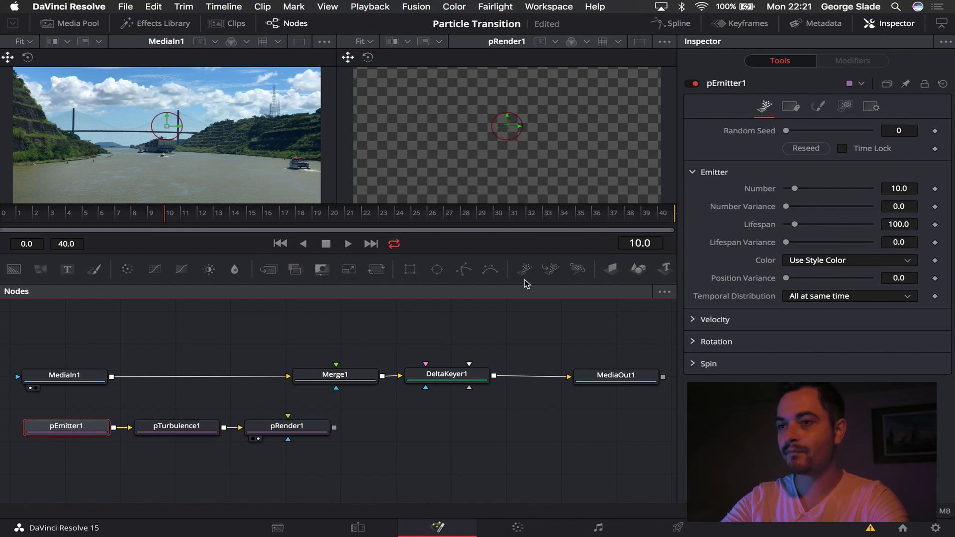
Make pEmitter1's region a Rectangle with Height 0.13 and Y Offset -0.232.
left_click(846, 107)
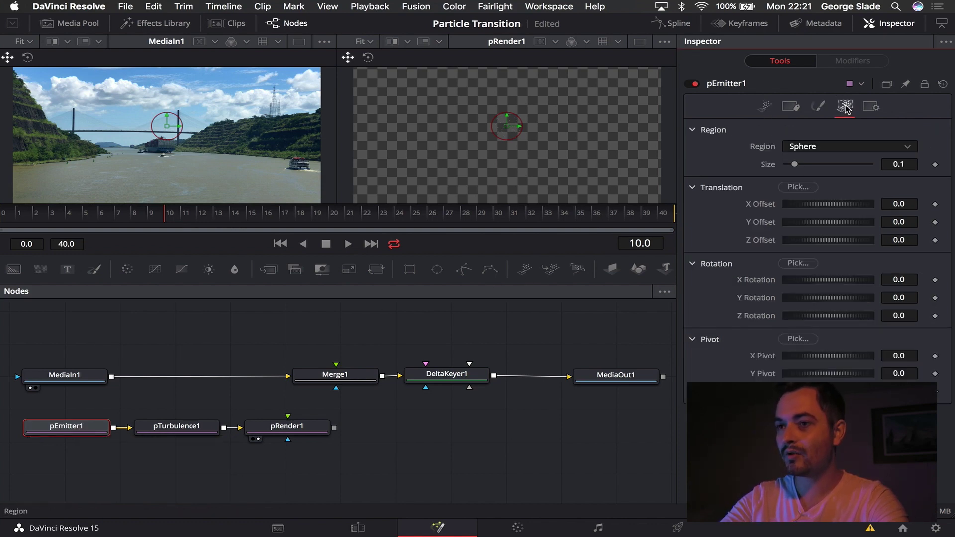
left_click(825, 147)
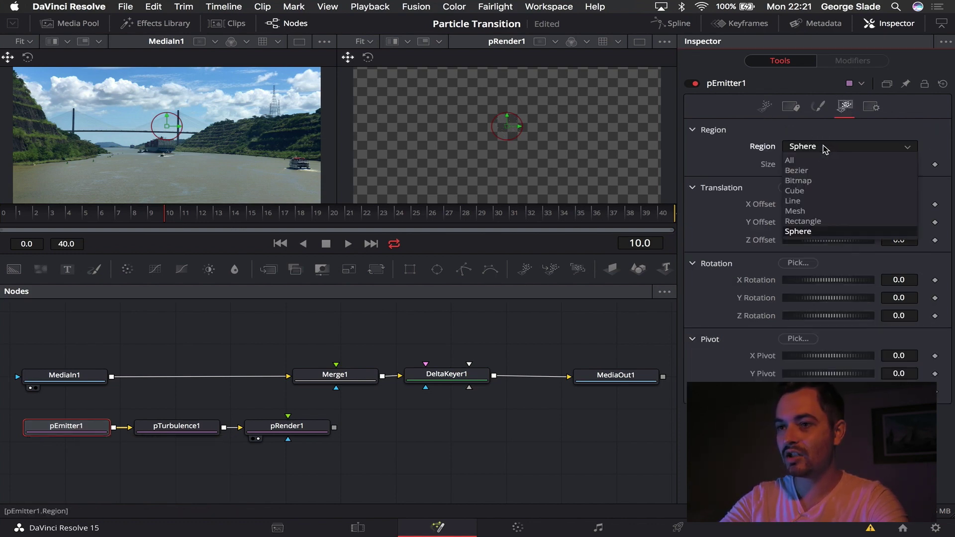
left_click(803, 221)
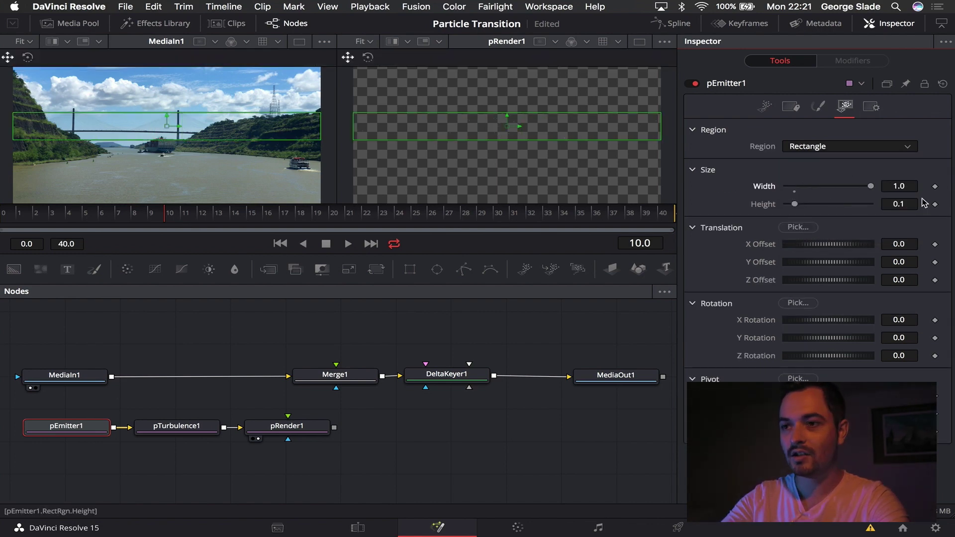
left_click_drag(896, 205, 899, 204)
left_click_drag(840, 257, 839, 263)
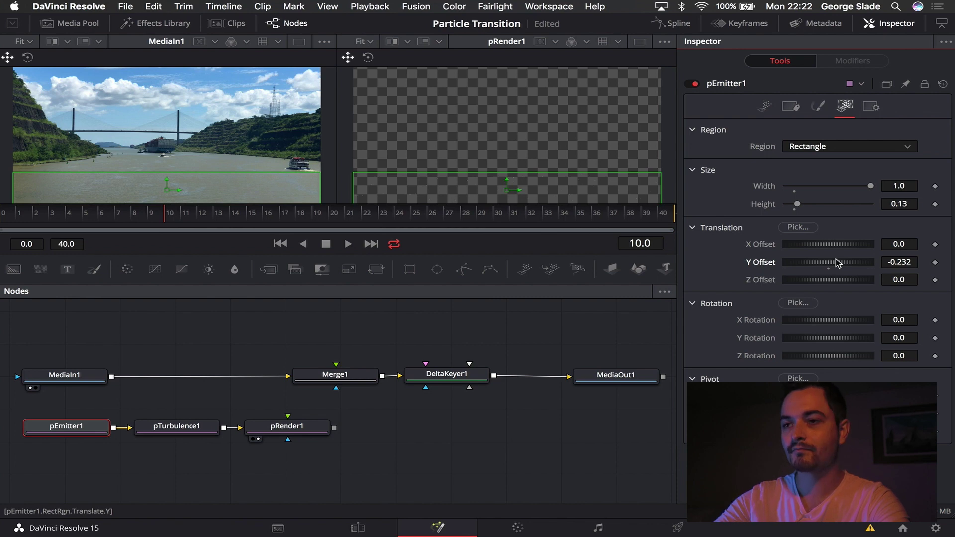
Set the particle style to solid NGon with 7 sides.
left_click(820, 109)
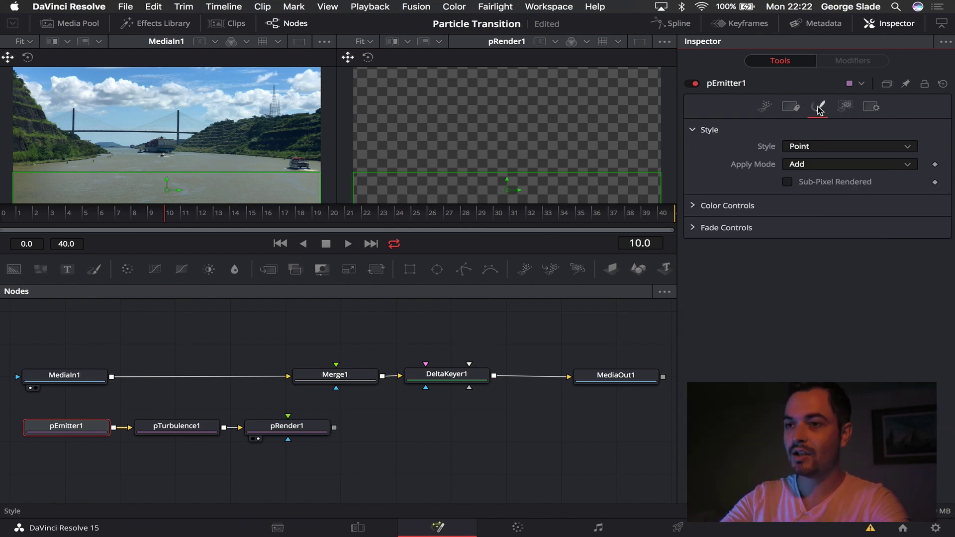
left_click(832, 148)
left_click(822, 211)
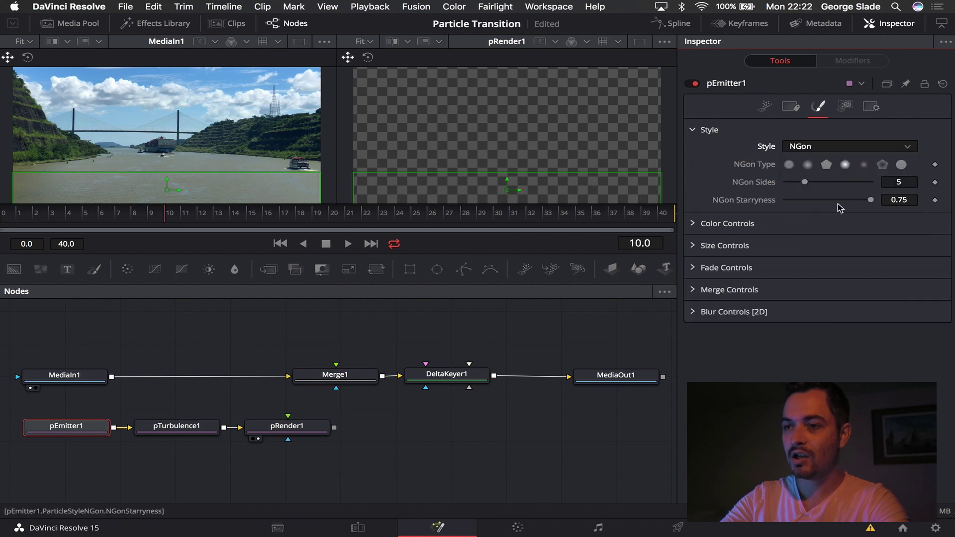
left_click(902, 166)
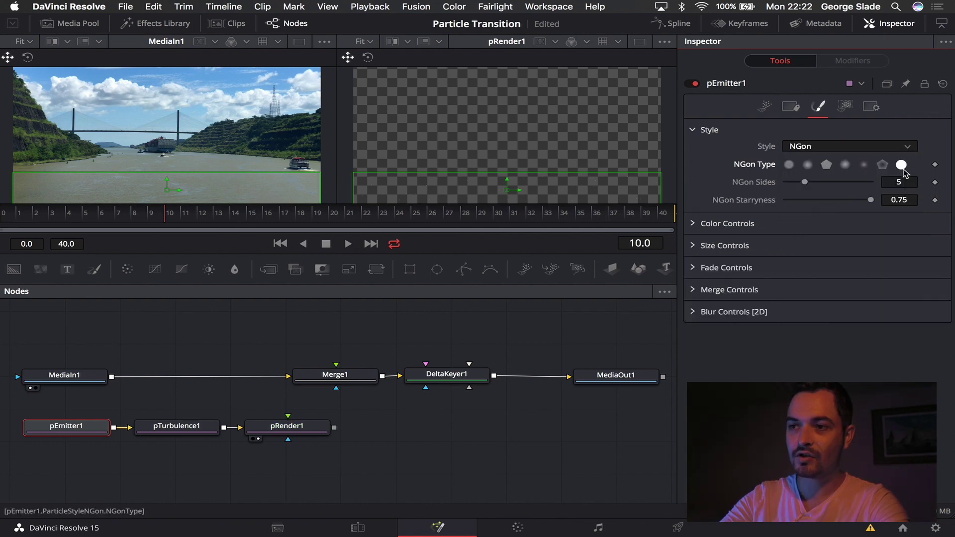
left_click_drag(805, 182, 826, 183)
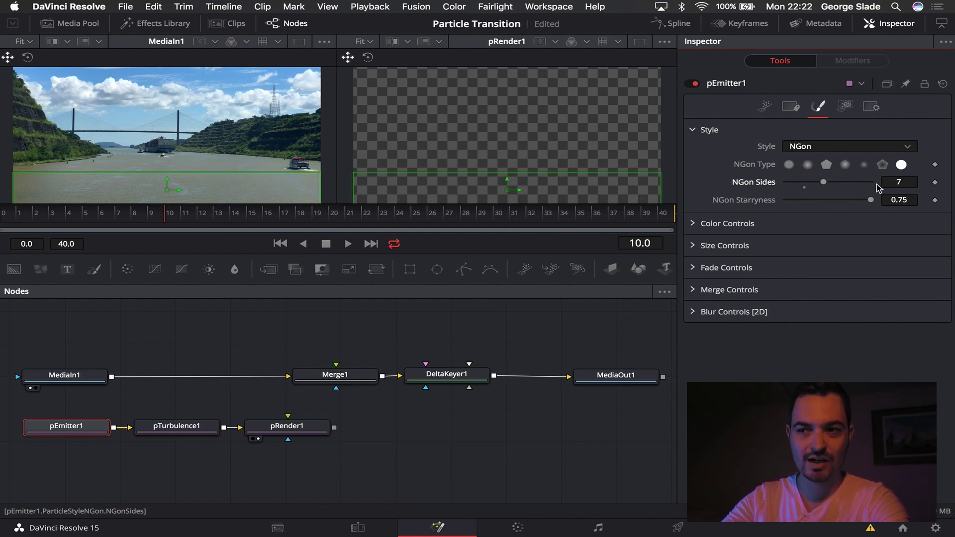
Set particle size to 6 and colour the particles pure red.
left_click(693, 245)
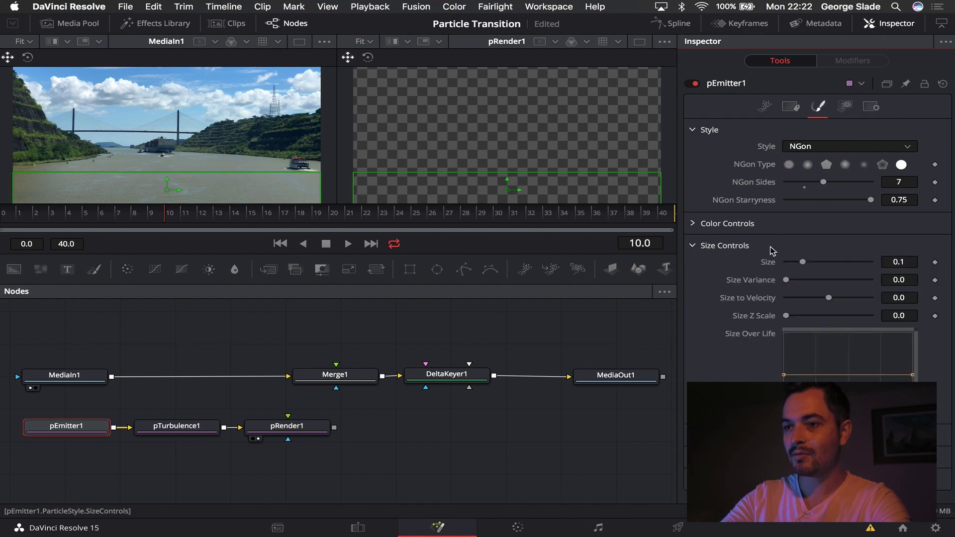
left_click(903, 262)
key("BackSpace")
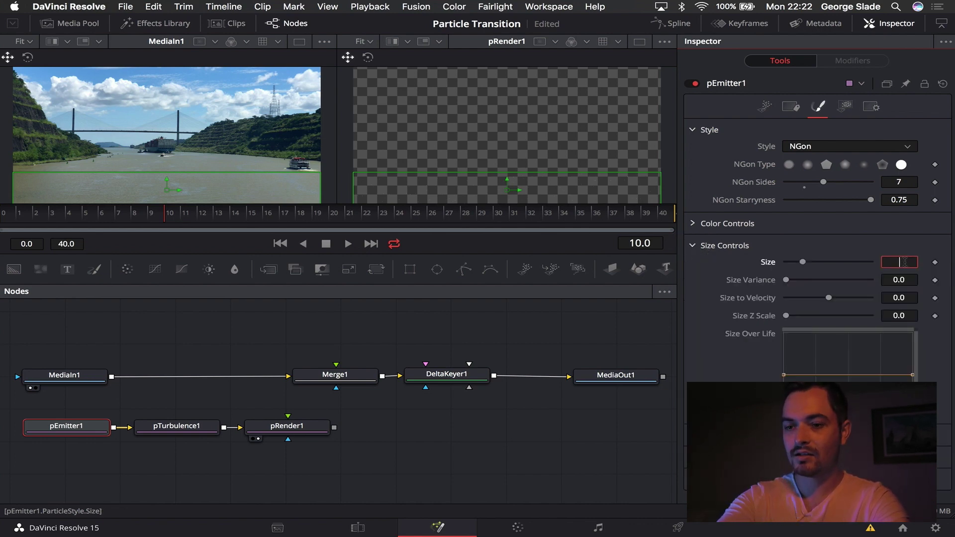
type("6")
key("Tab")
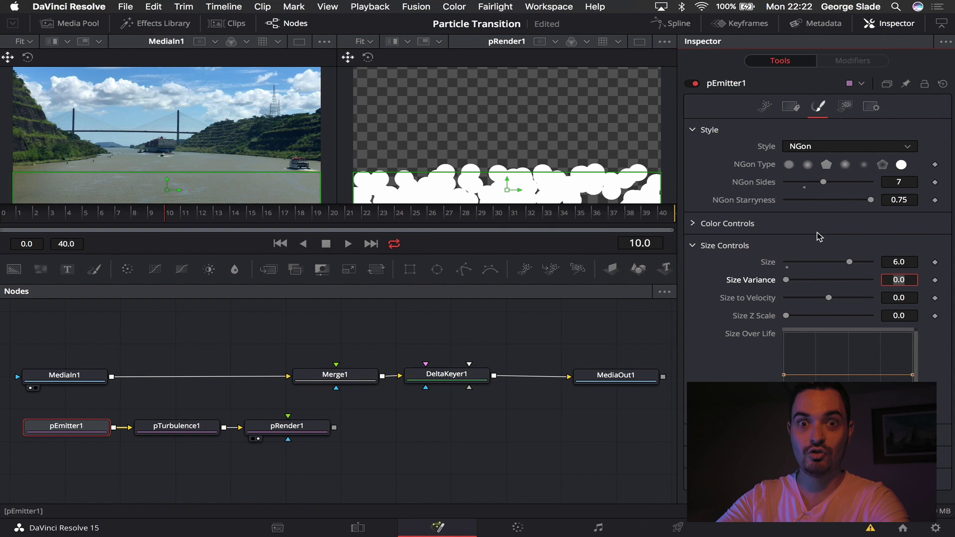
left_click(717, 243)
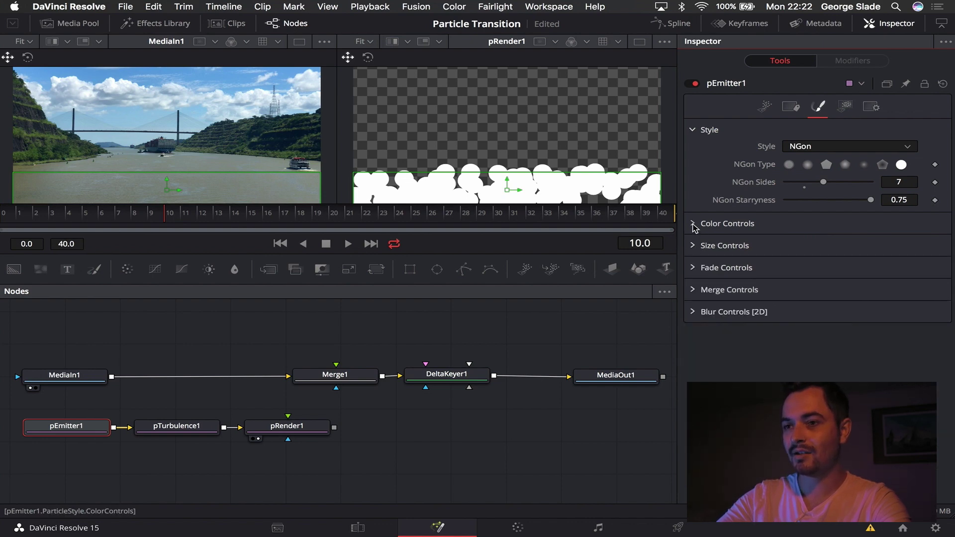
left_click(699, 225)
left_click_drag(814, 279, 917, 252)
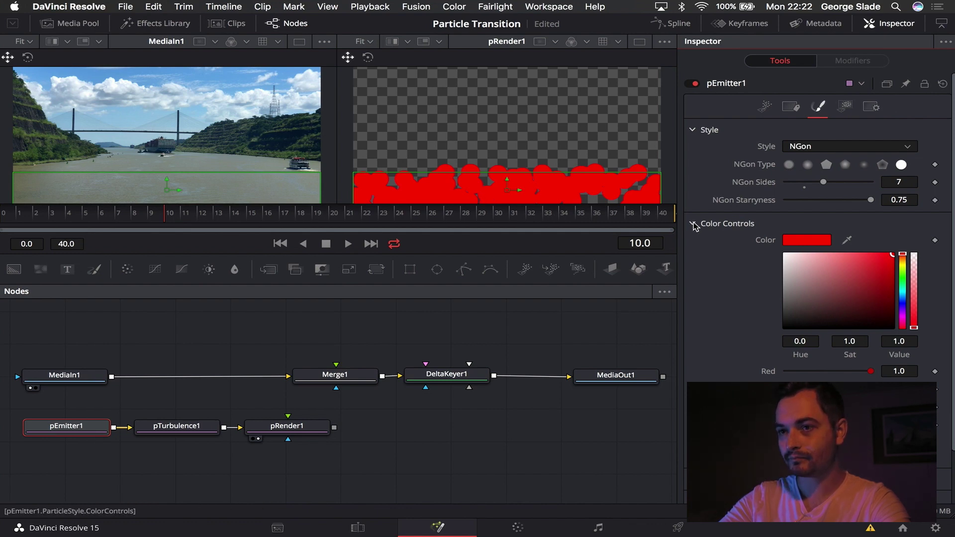
Set the emitter Number to 4, Number Variance to 3.9 and Lifespan to 50.
left_click(766, 107)
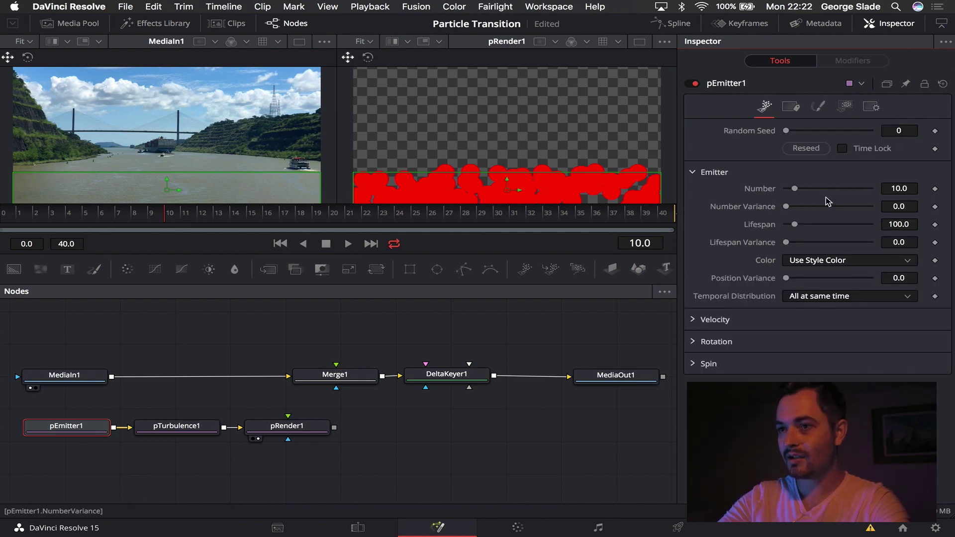
left_click(900, 189)
type("40")
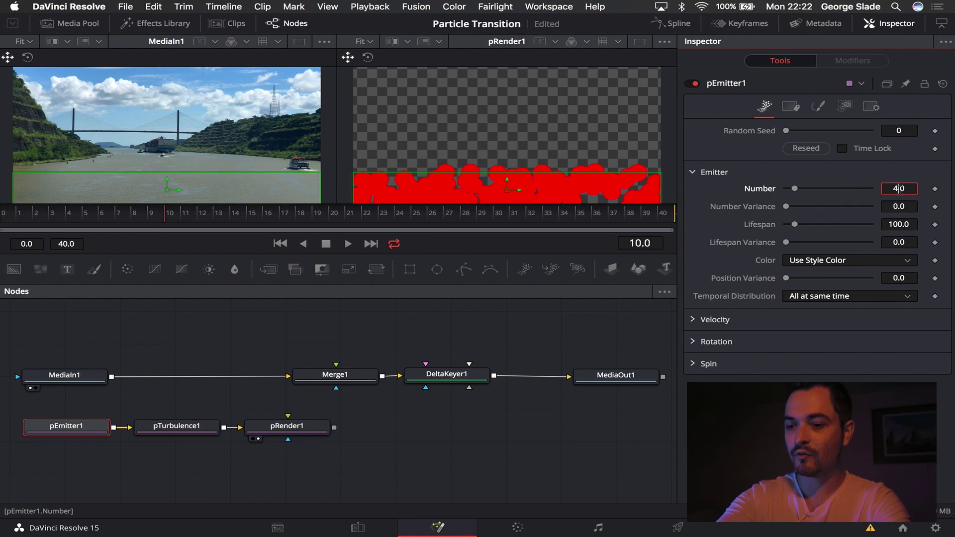
key("Tab")
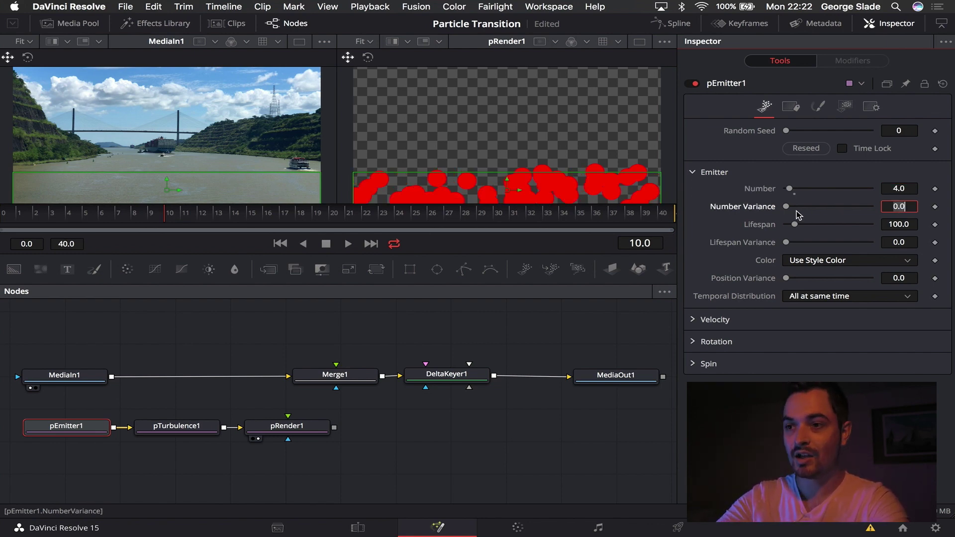
left_click_drag(788, 207, 794, 208)
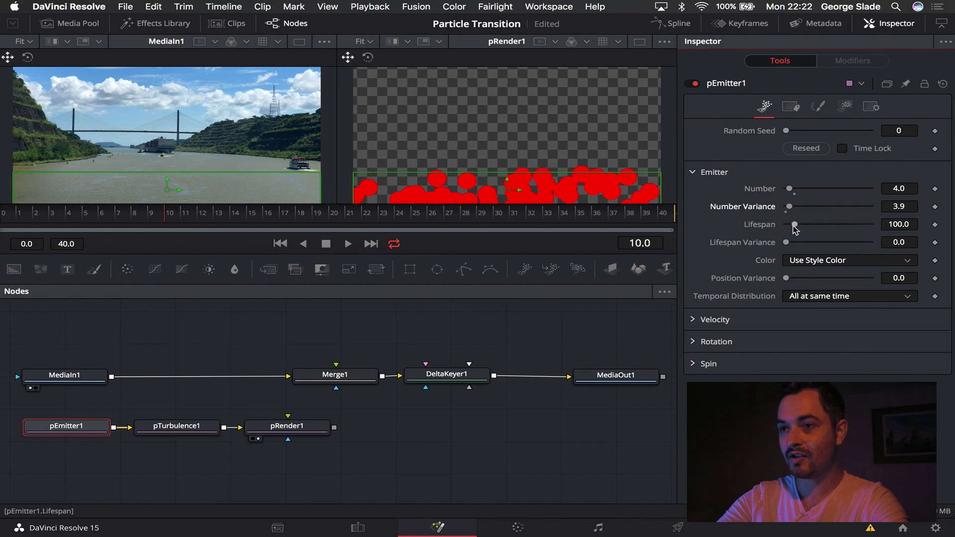
left_click(903, 223)
double_click(901, 224)
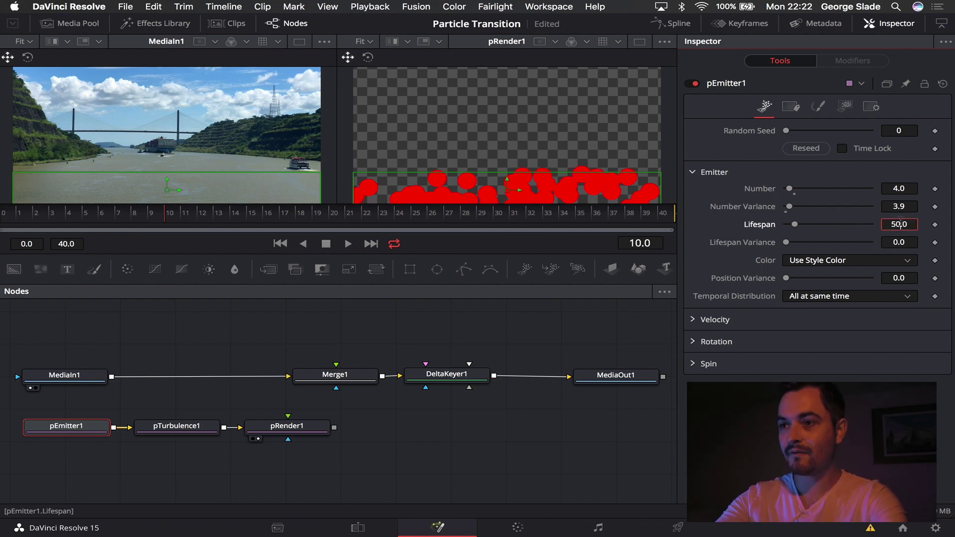
type("50")
key("Tab")
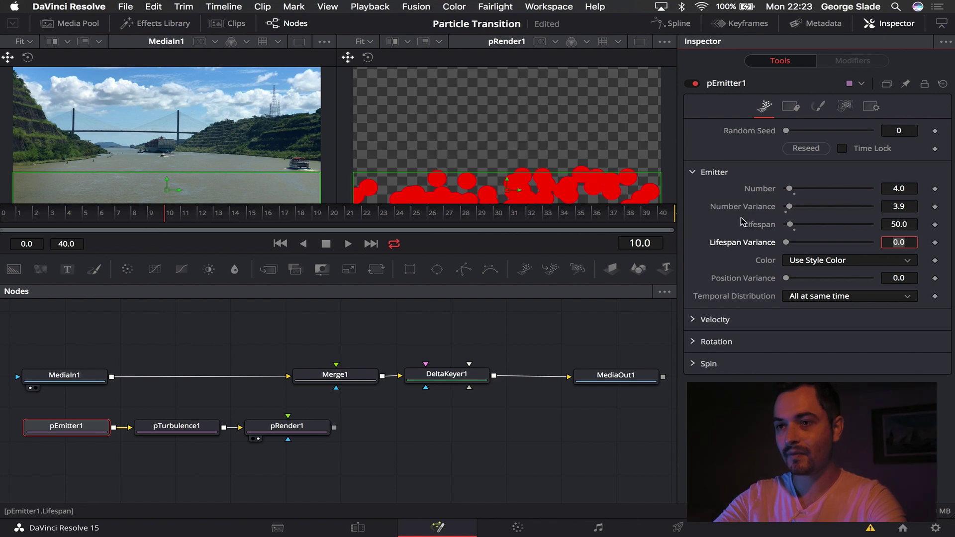
Give the particles a velocity of 6.0 with Velocity Variance 0.055.
left_click(693, 321)
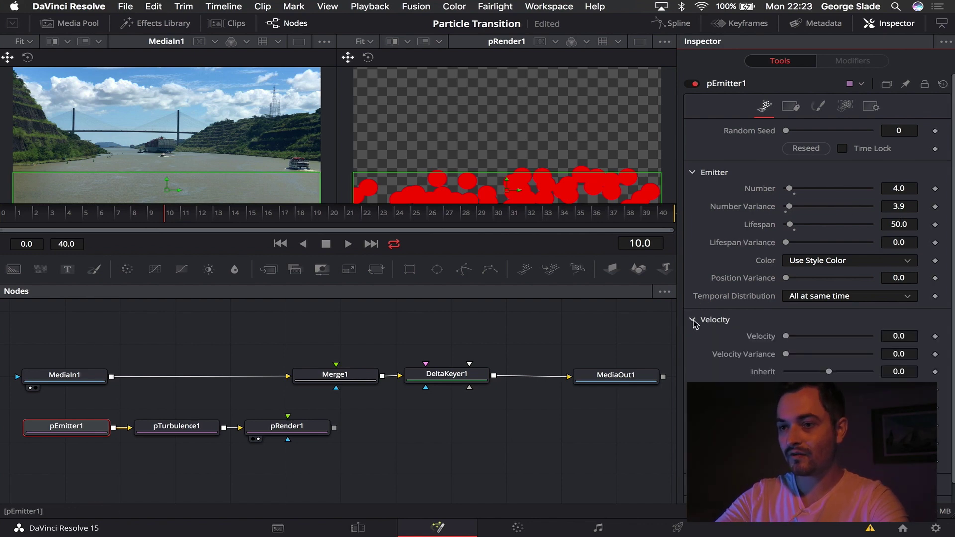
left_click(900, 335)
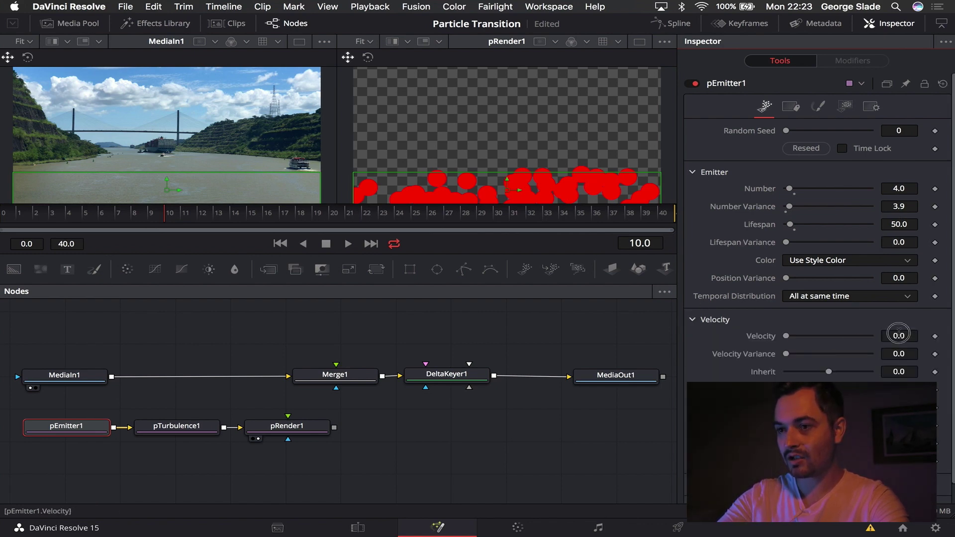
type("60")
key("Tab")
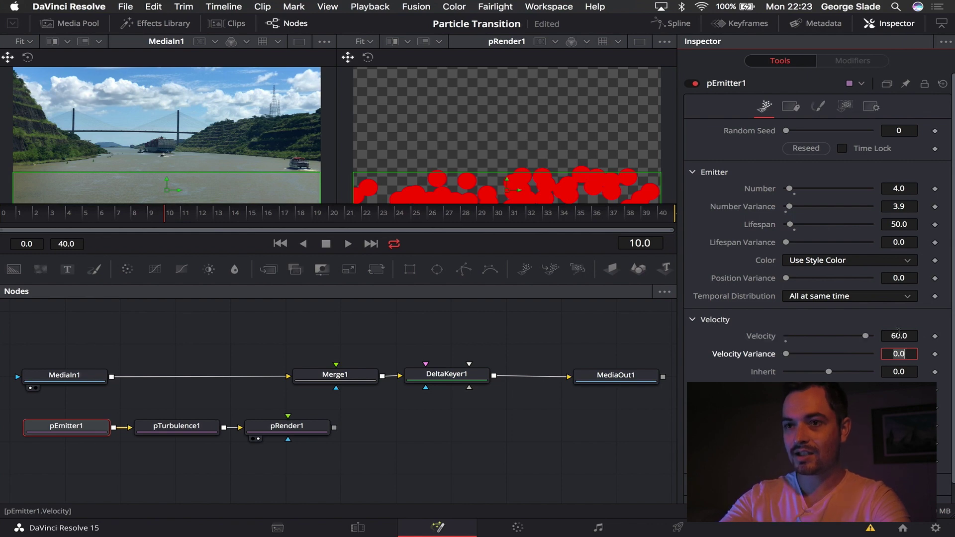
left_click(898, 334)
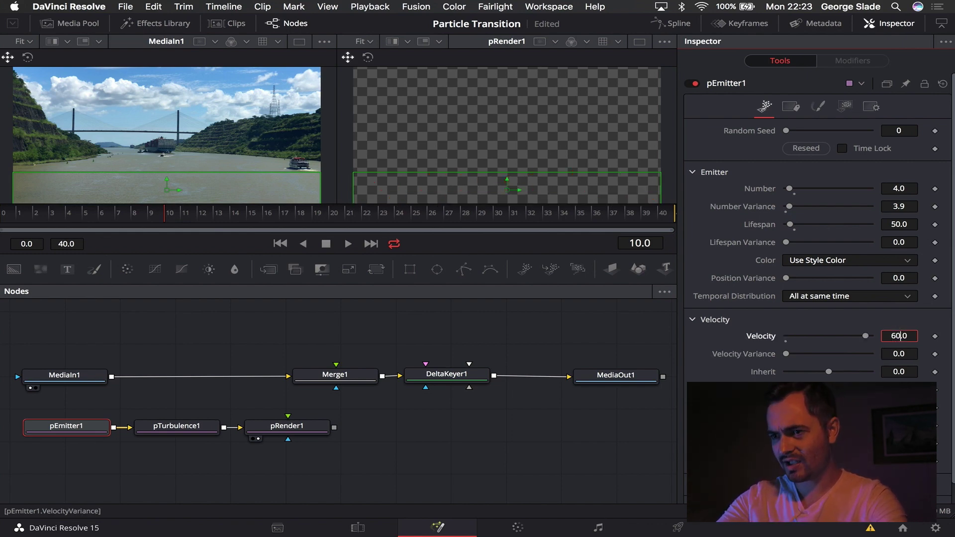
key("BackSpace")
key("Tab")
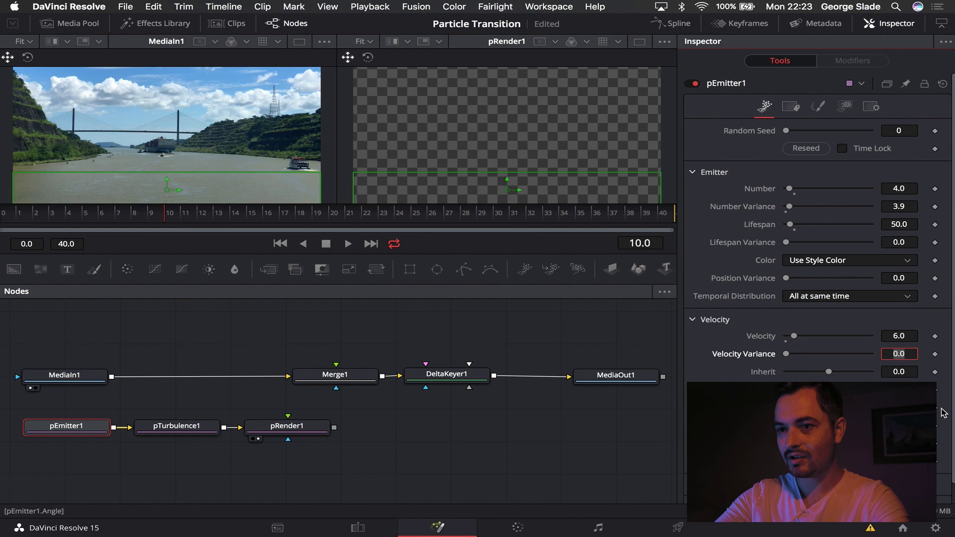
left_click_drag(786, 354, 796, 358)
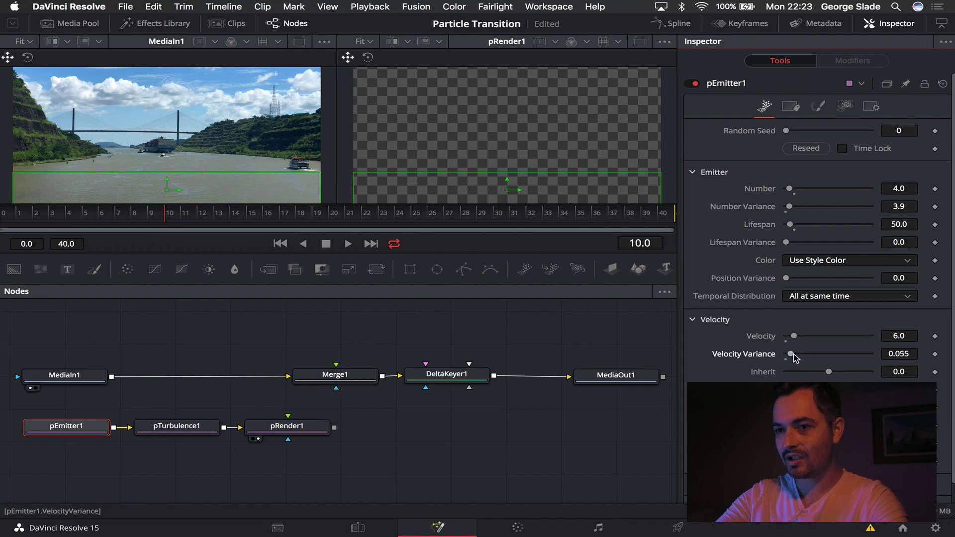
left_click(899, 407)
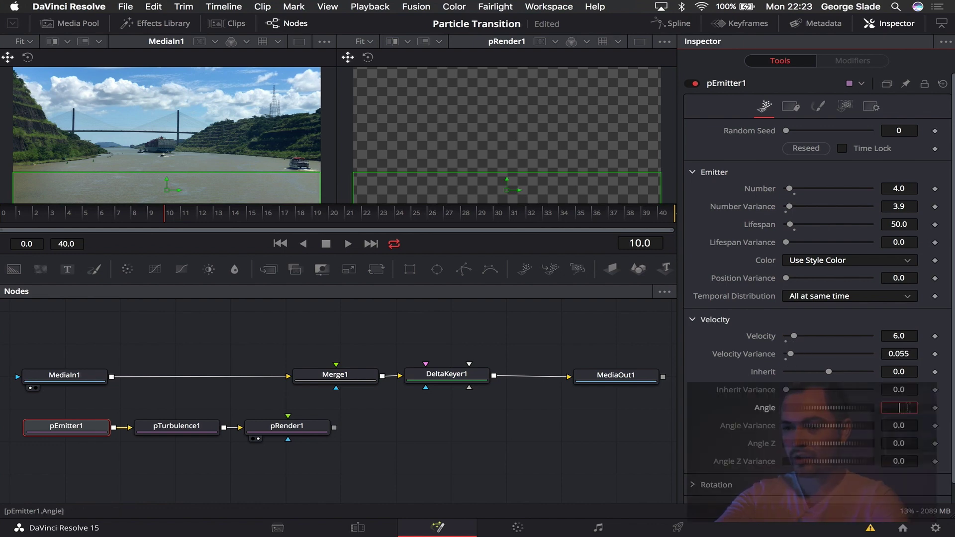
key("Tab")
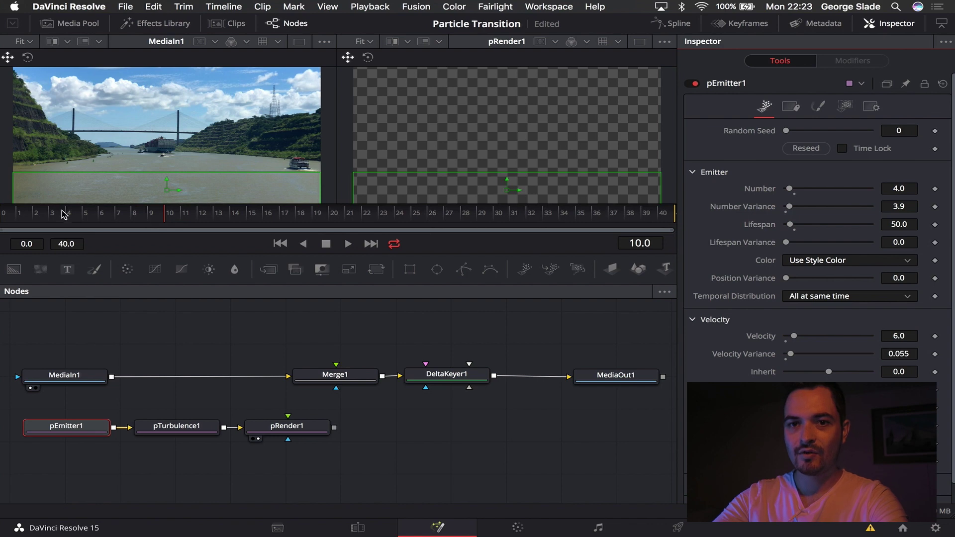
Preview the animation from frame 0 and lower particle Velocity to 1.0.
left_click(3, 211)
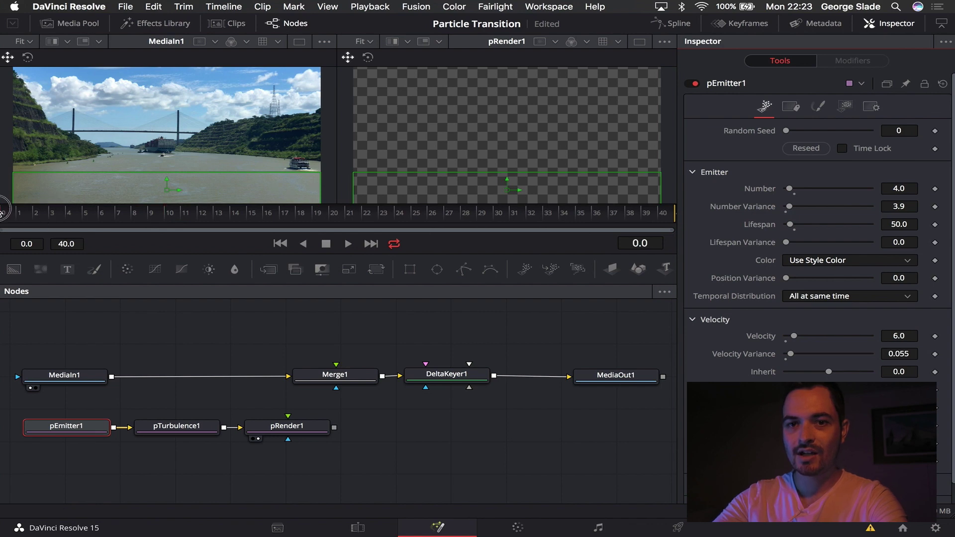
left_click(92, 311)
key("space")
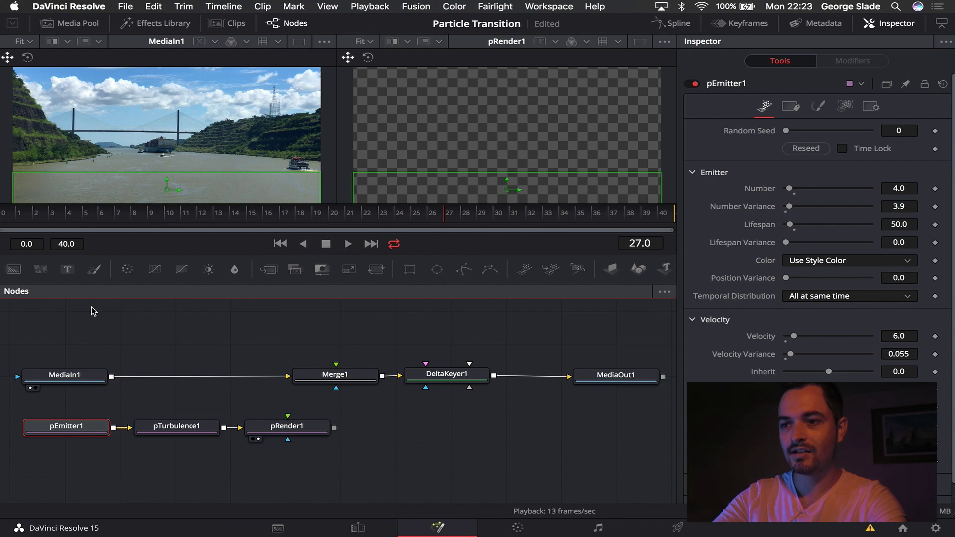
left_click_drag(794, 336, 789, 335)
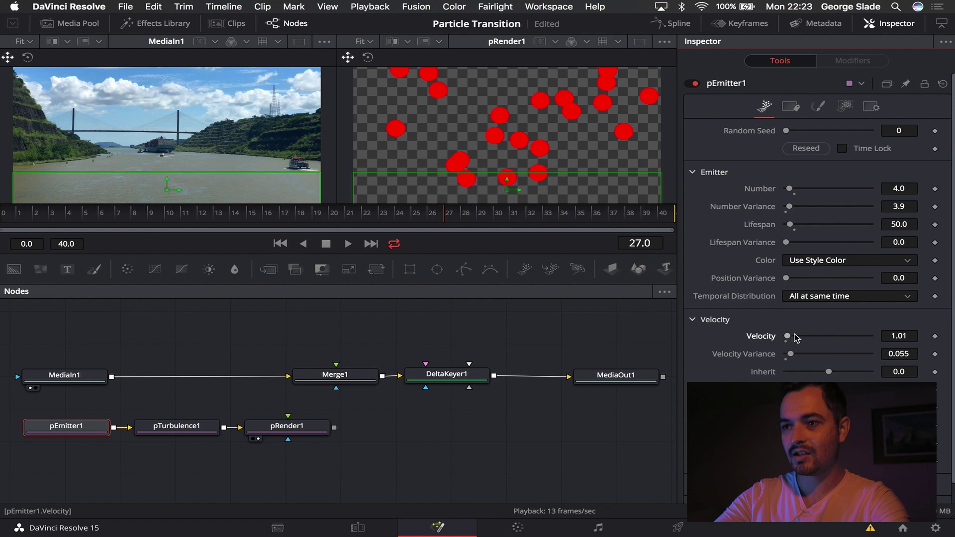
left_click(909, 336)
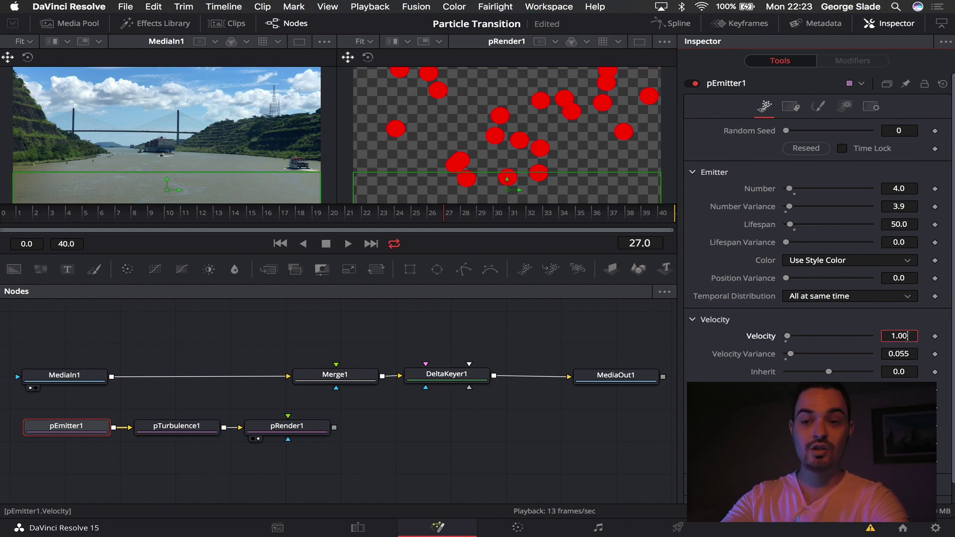
key("Tab")
Replay the particle animation from frame 0 to check the red dots rising.
left_click_drag(19, 214, 1, 222)
key("BackSpace")
left_click(64, 292)
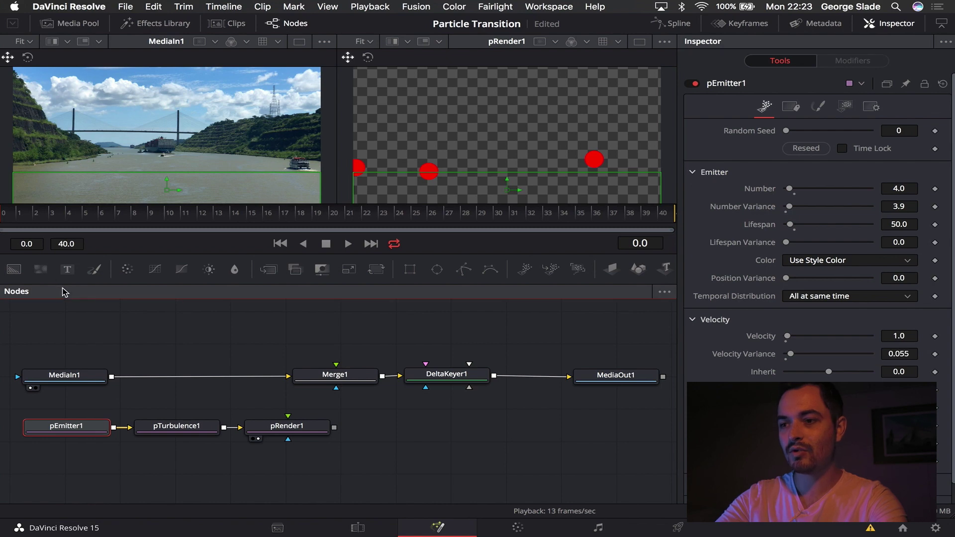
key("space")
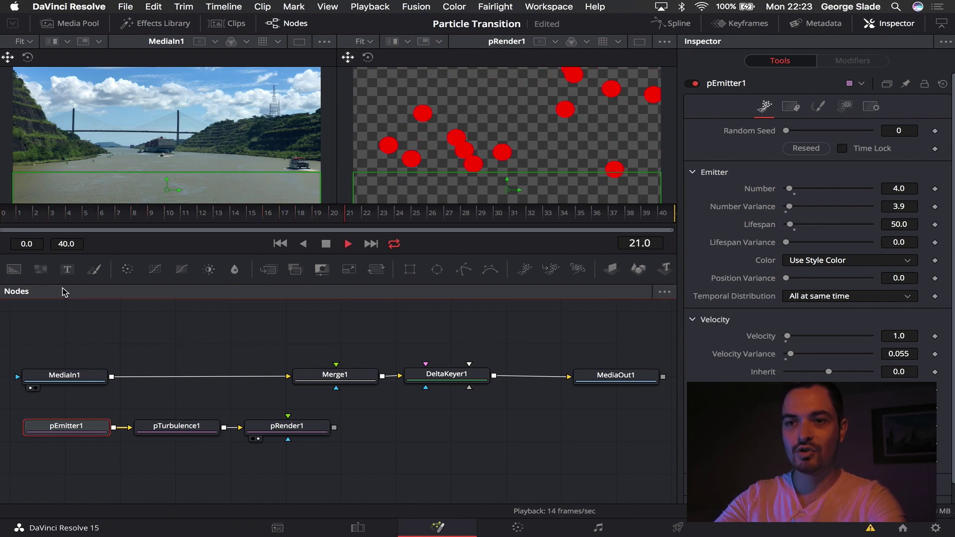
key("space")
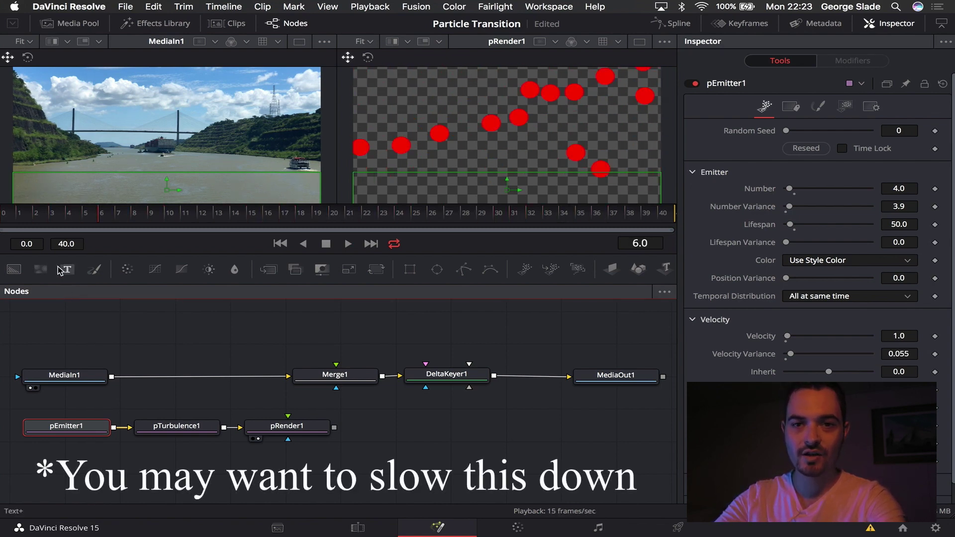
left_click_drag(43, 213, 4, 213)
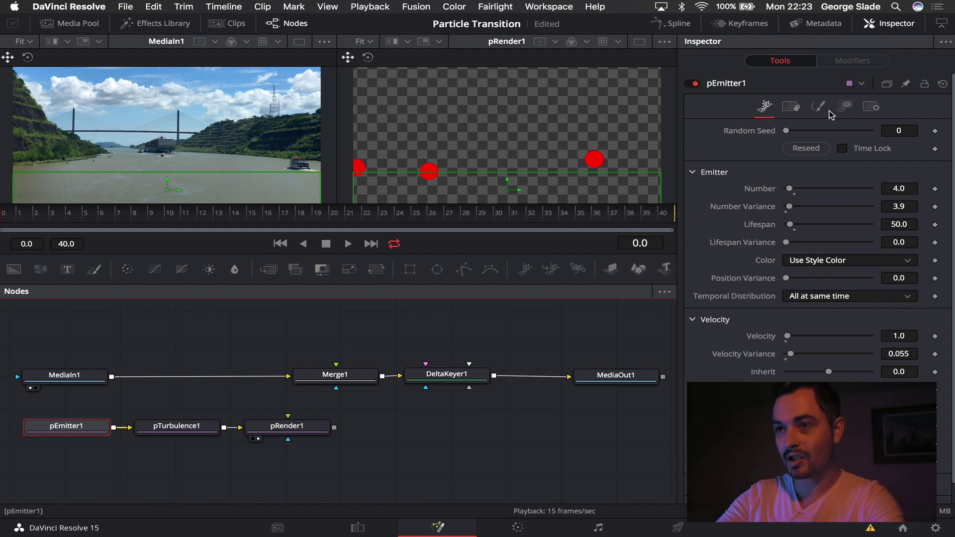
Lower pEmitter1's rectangle region to Y Offset -0.435, then preview the particles at frame 30.
left_click(844, 106)
left_click_drag(835, 257, 834, 261)
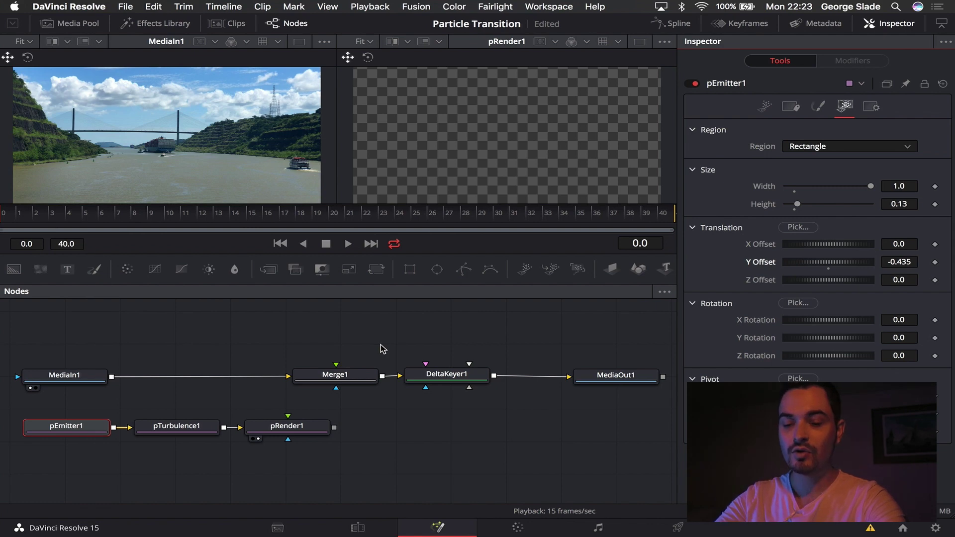
key("space")
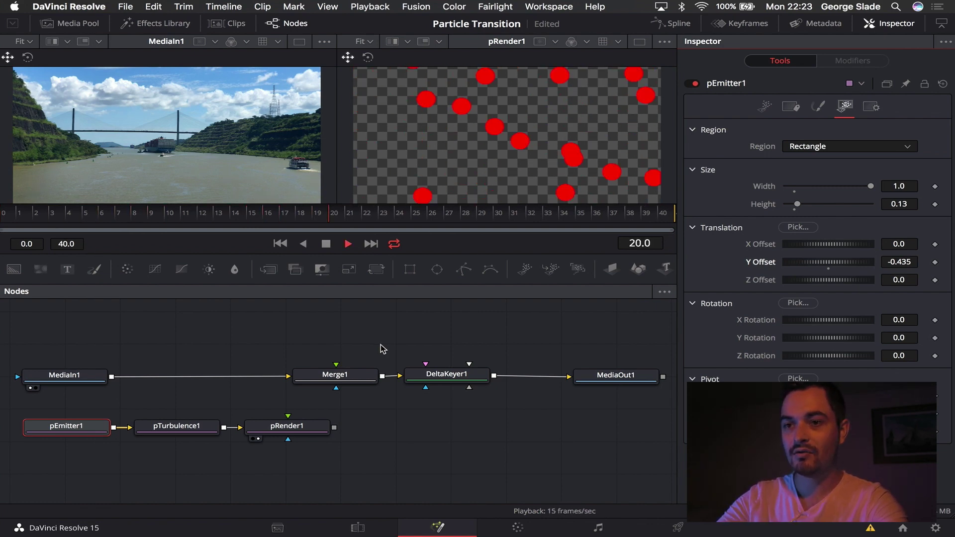
key("space")
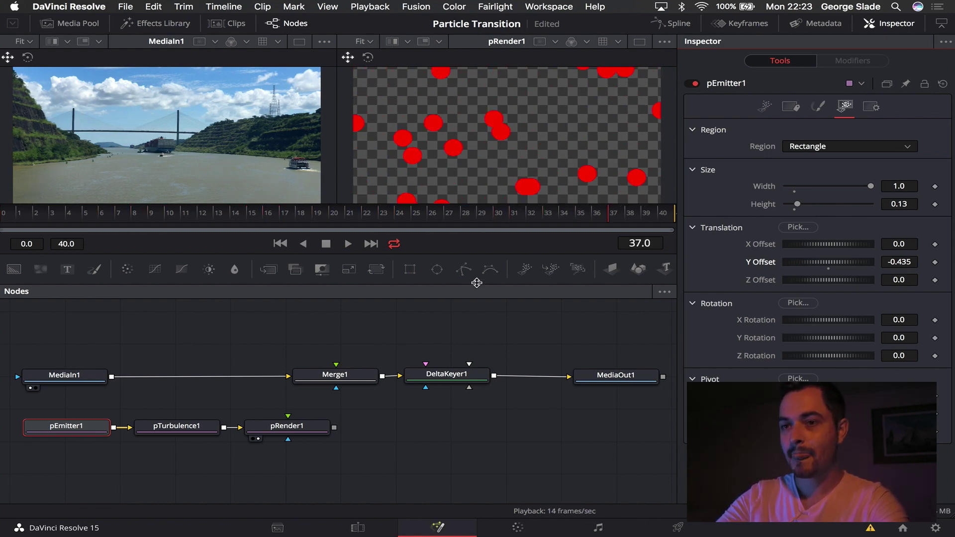
left_click(494, 214)
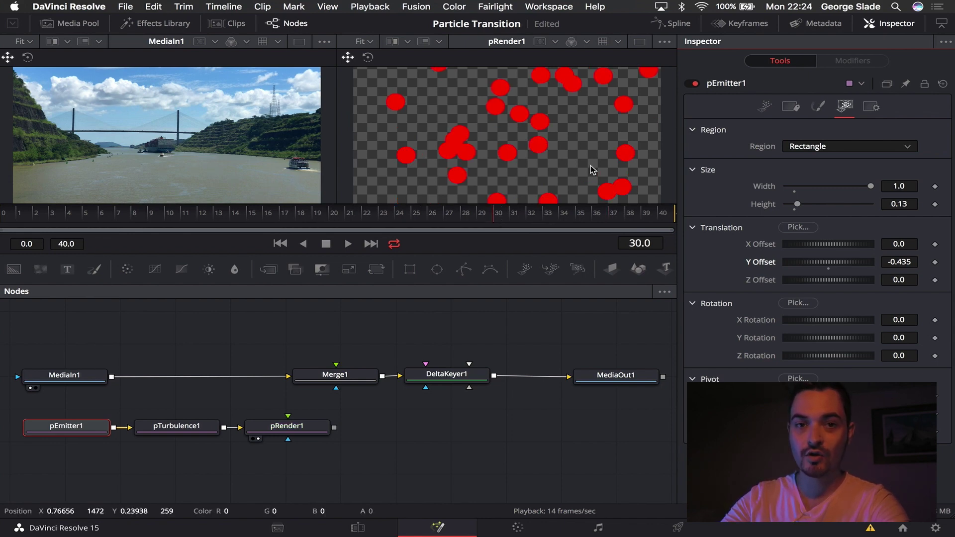
Keyframe particle Number at frame 30, raise it to 100 at frame 40, and review frames 20–40.
left_click(765, 106)
left_click(935, 189)
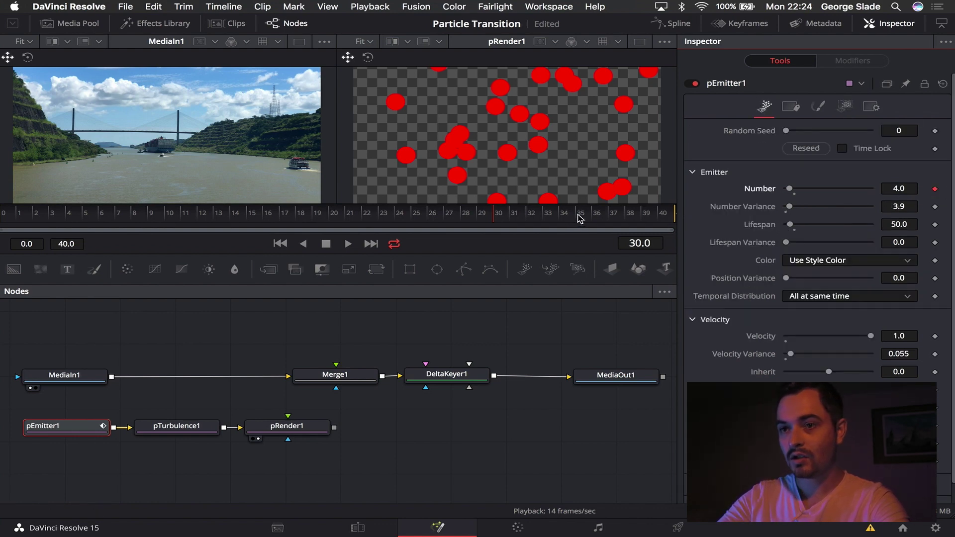
left_click(661, 215)
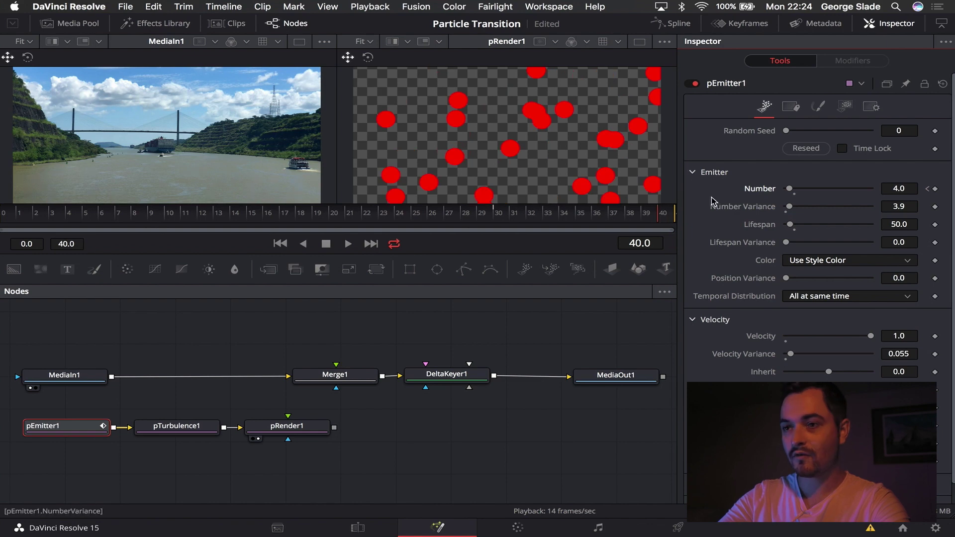
left_click_drag(790, 189, 870, 188)
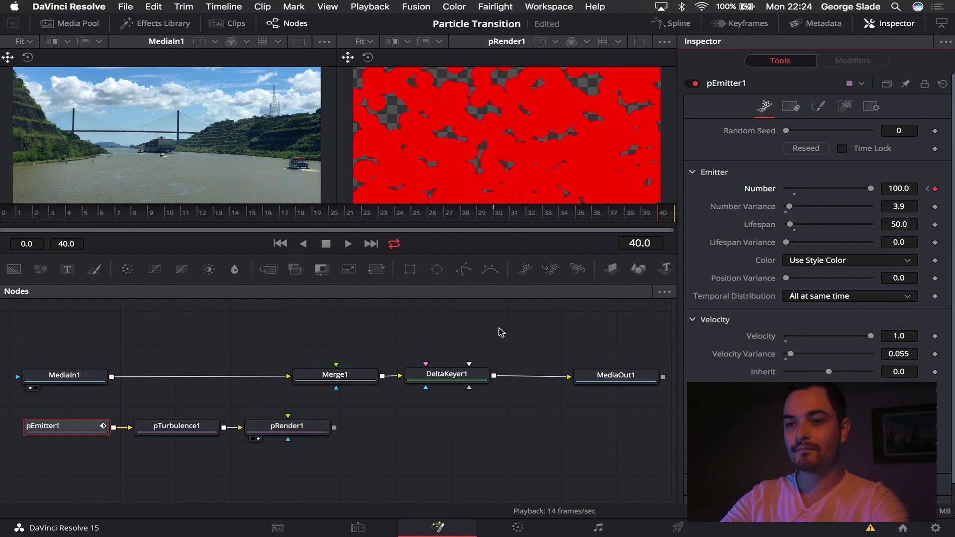
key("space")
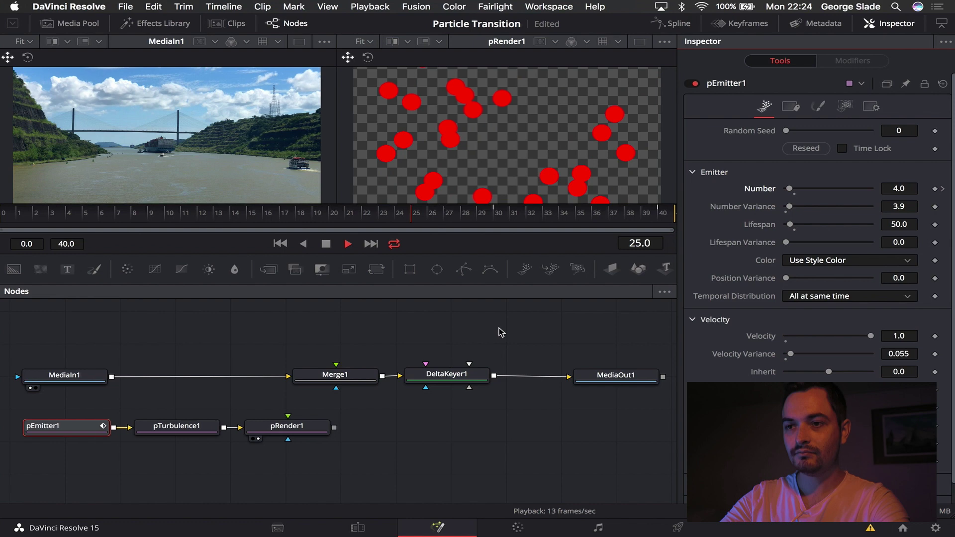
key("space")
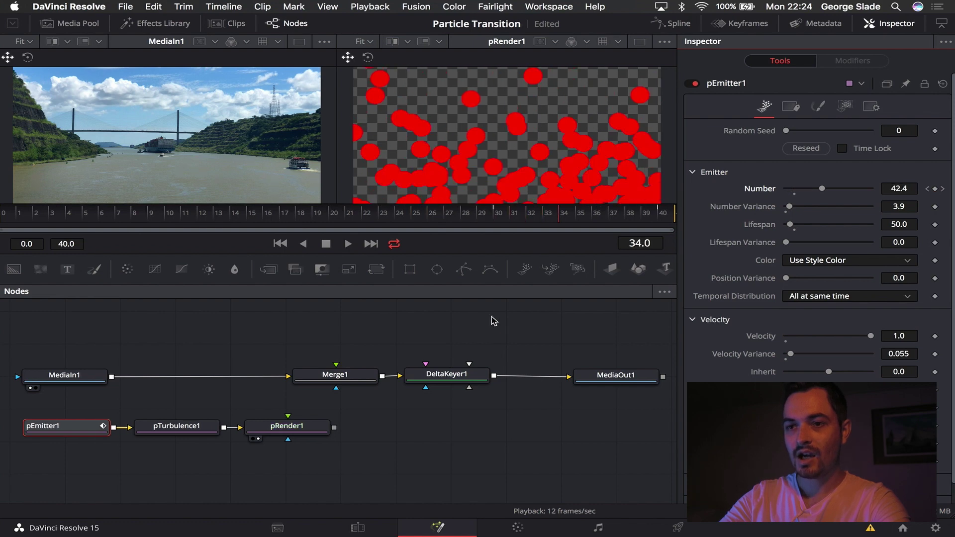
left_click(496, 215)
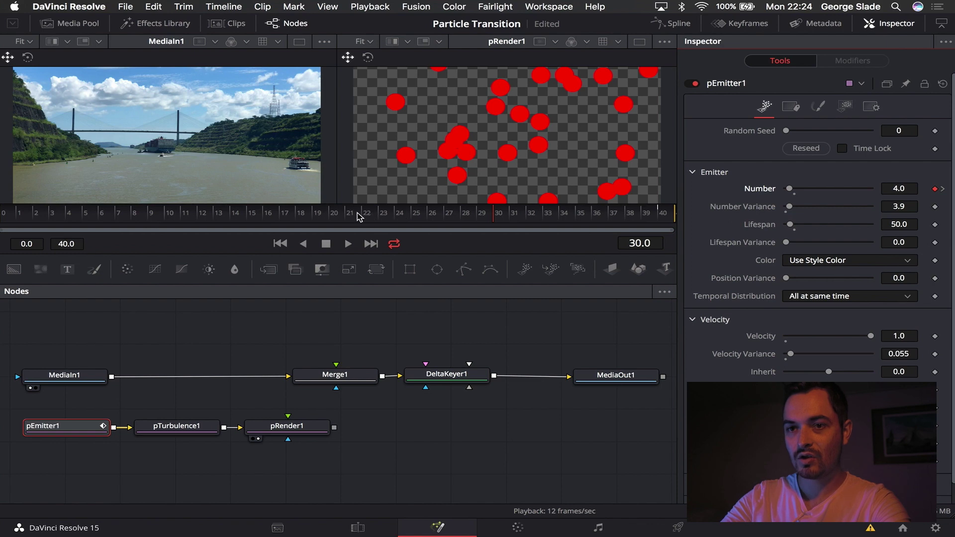
left_click(331, 214)
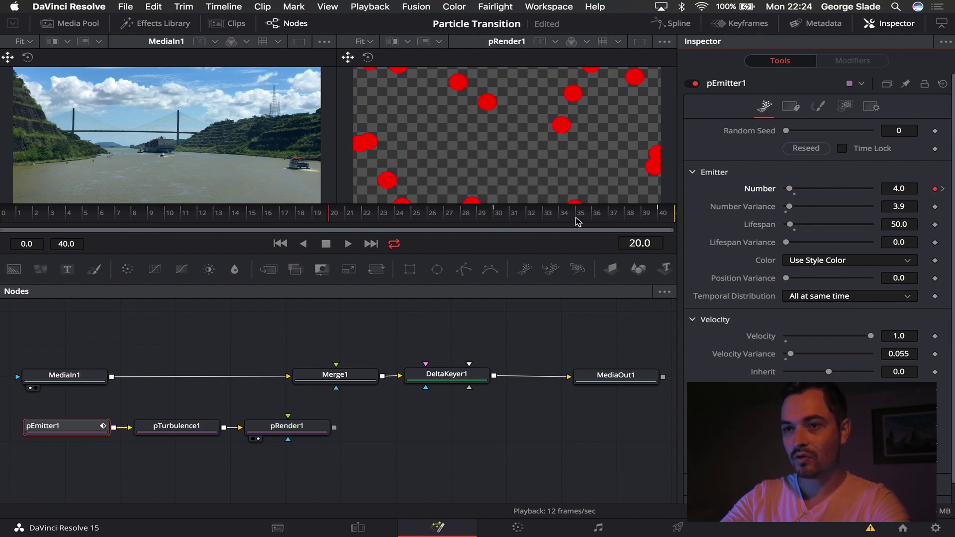
left_click(661, 213)
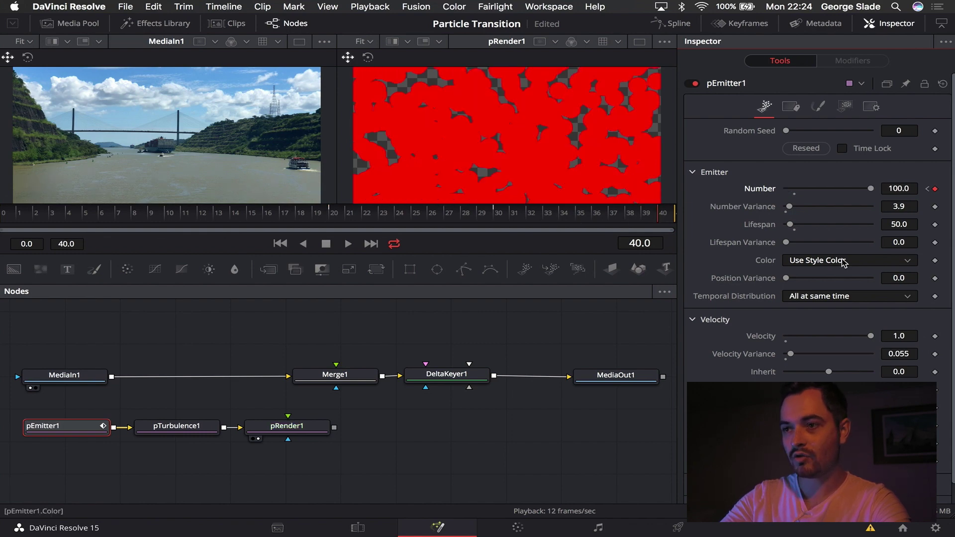
Set the frame-40 particle Number to 200, leave Number Variance at 3.9, and play back.
left_click(894, 188)
type("200")
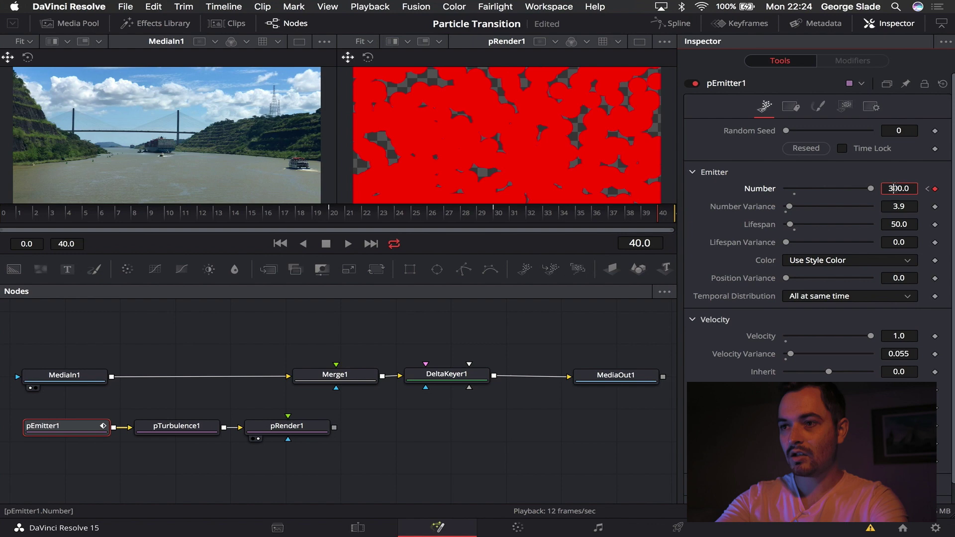
key("Tab")
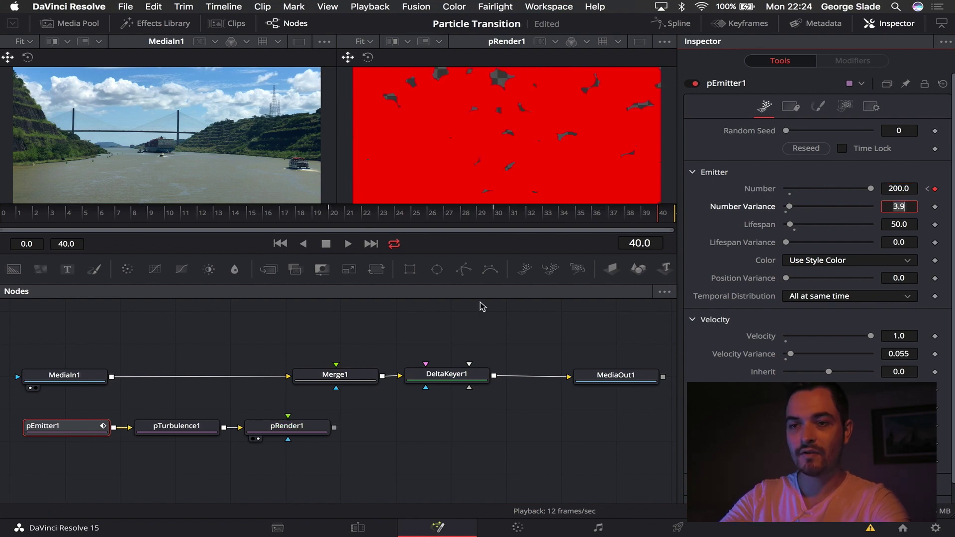
key("BackSpace")
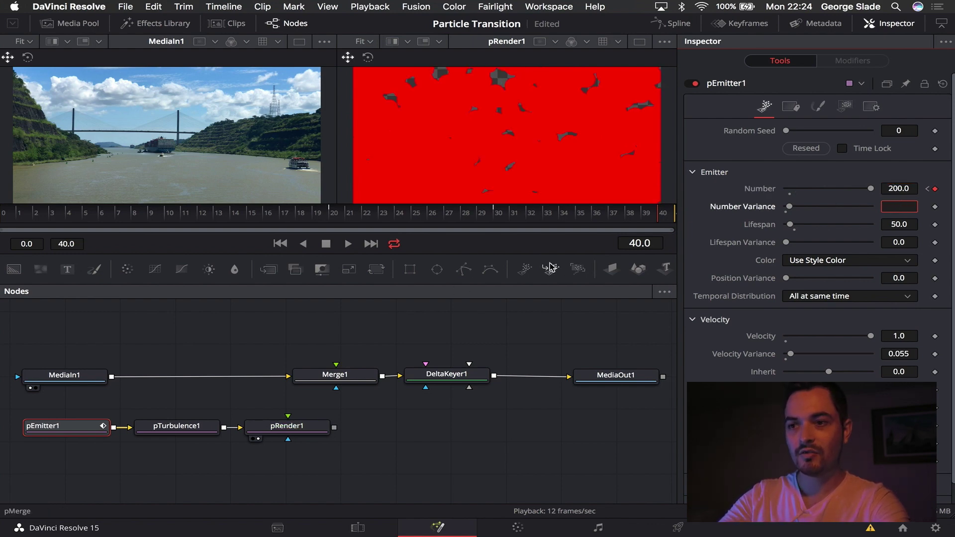
key("Tab")
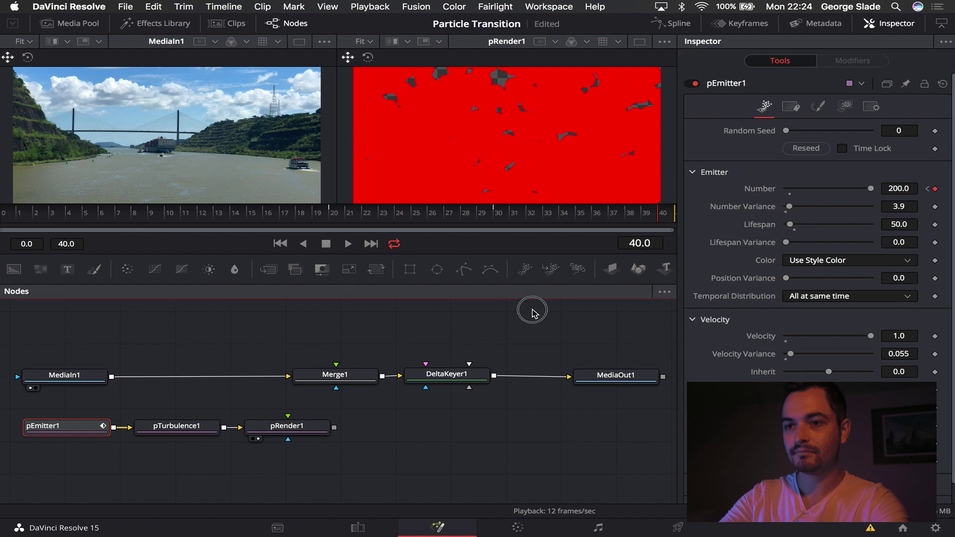
key("space")
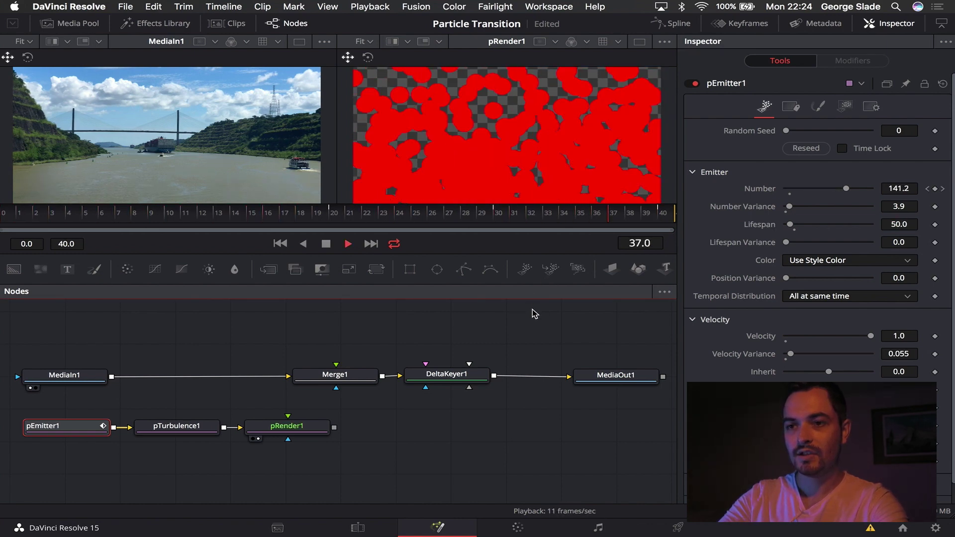
key("space")
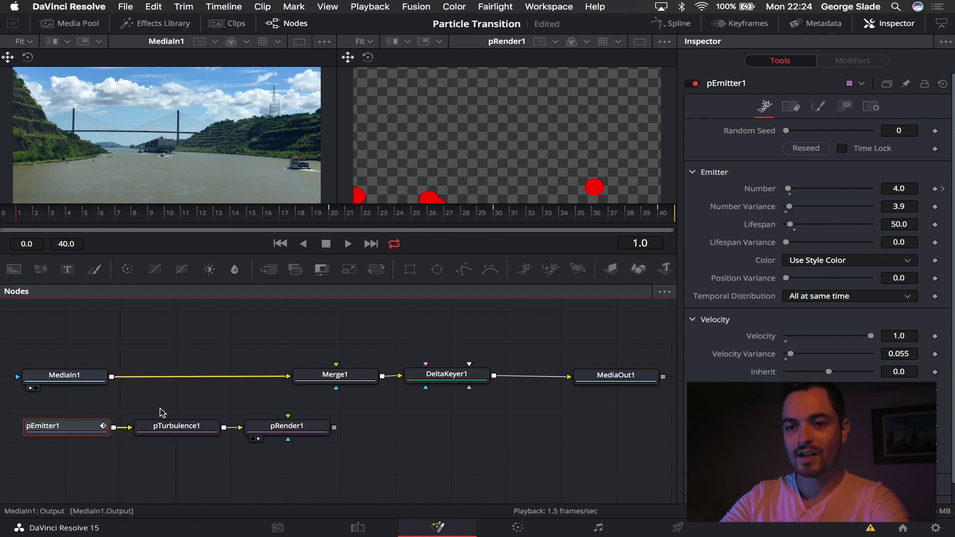
Add a Delta Keyer after pRender1, feed it into Merge1's foreground, and view MediaOut1.
left_click(287, 429)
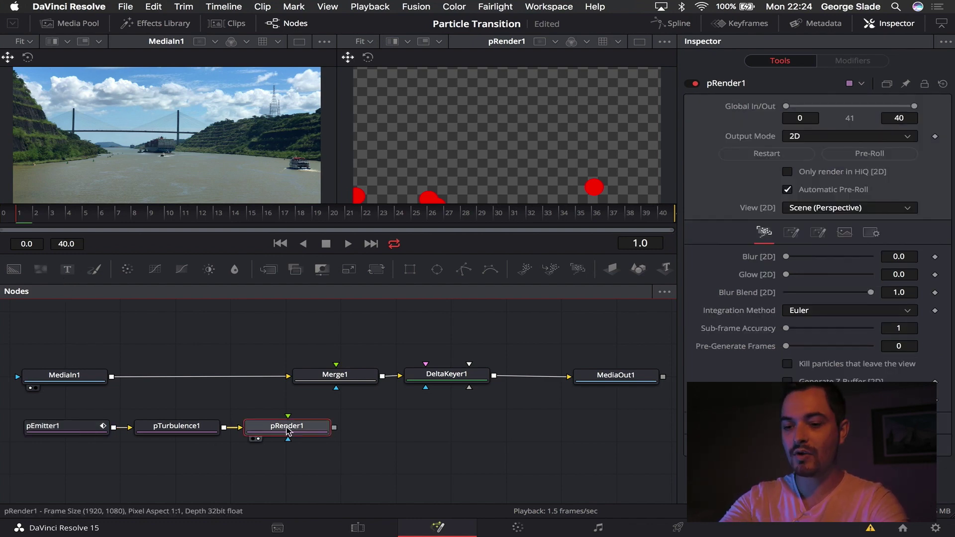
key("shift+space")
type("delt")
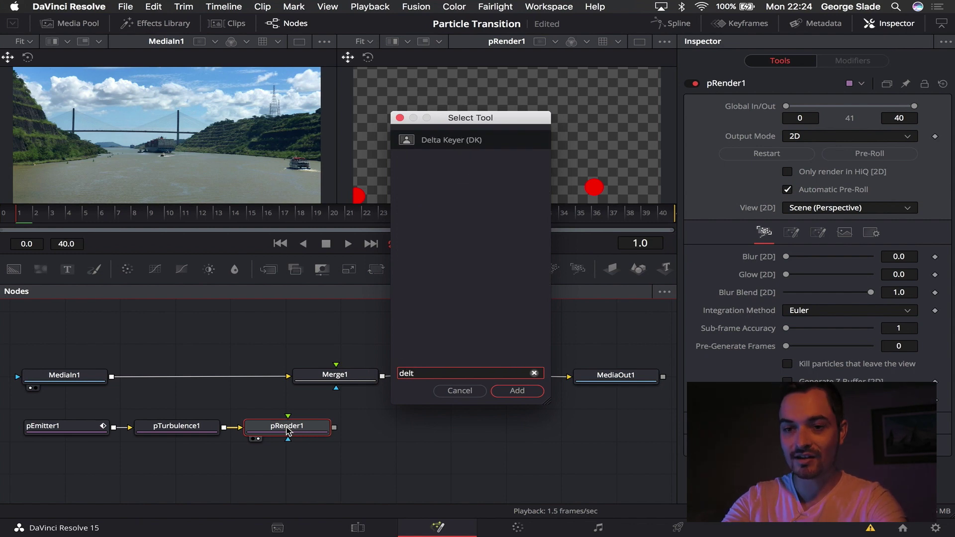
key("Return")
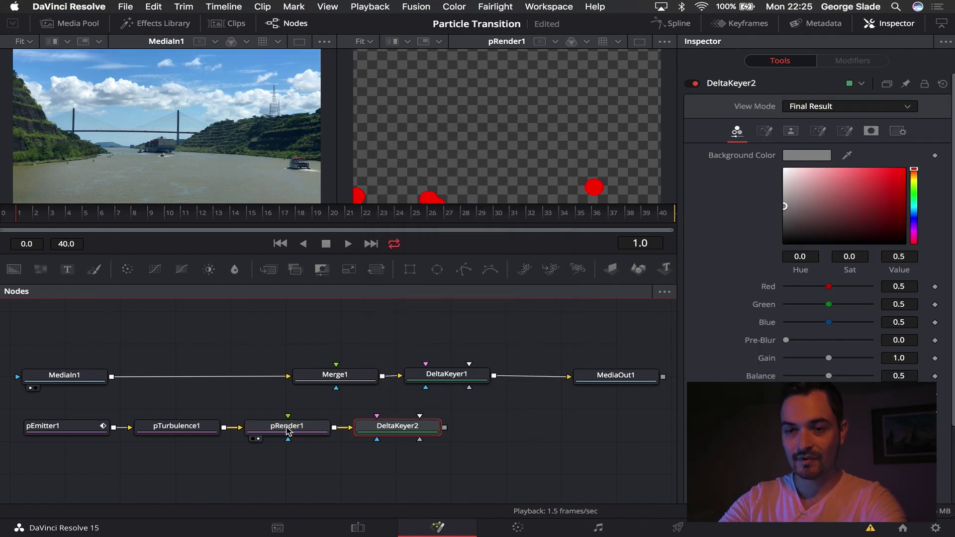
left_click_drag(443, 427, 334, 379)
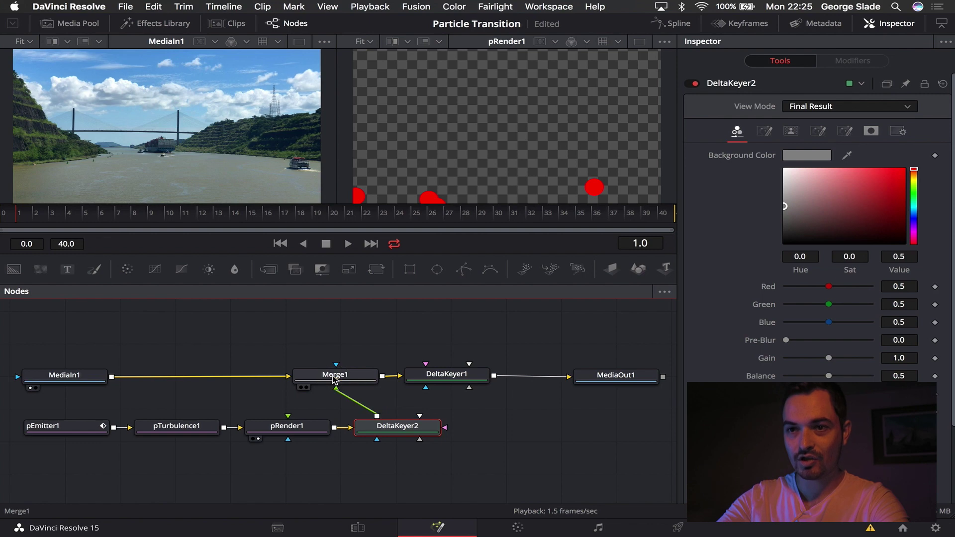
left_click(615, 381)
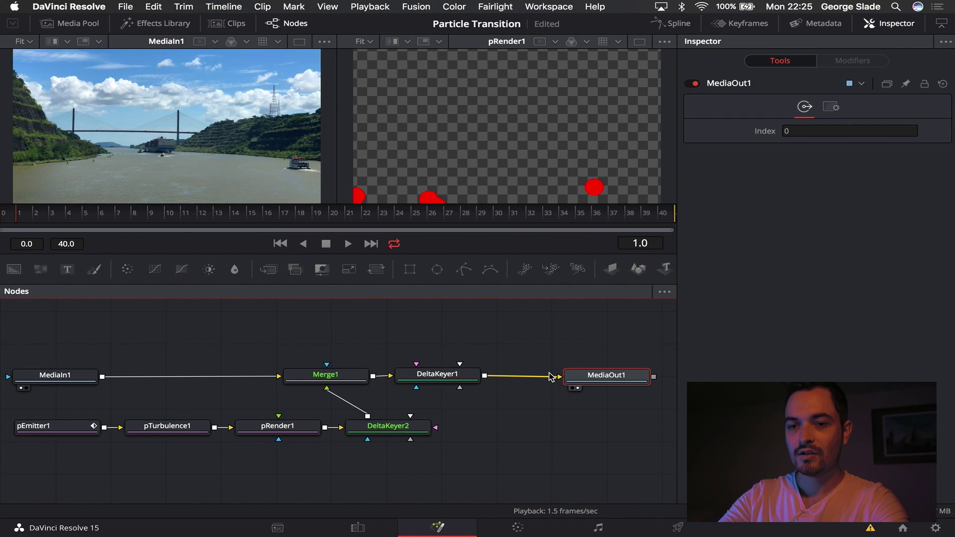
At frame 8, sample a reference colour from the output for DeltaKeyer2.
left_click(94, 214)
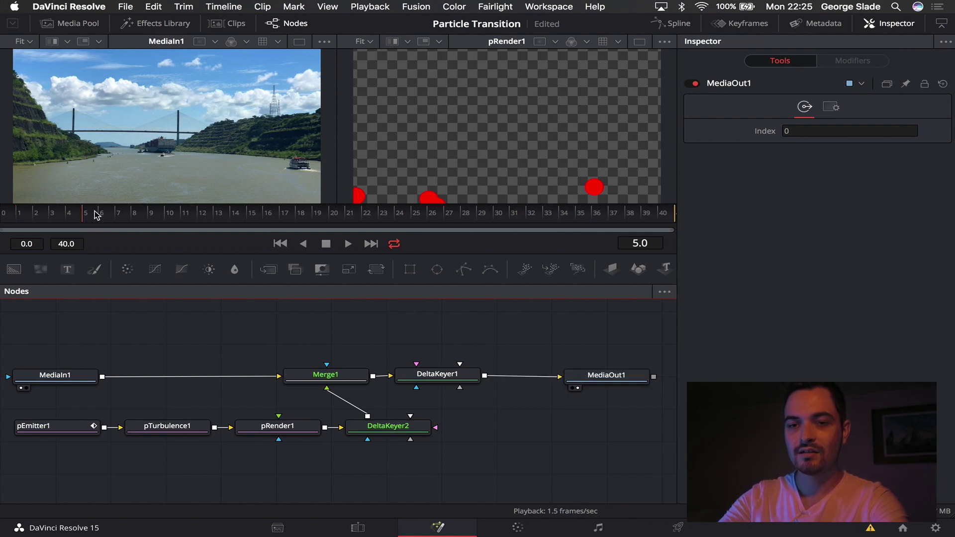
left_click_drag(96, 215, 134, 214)
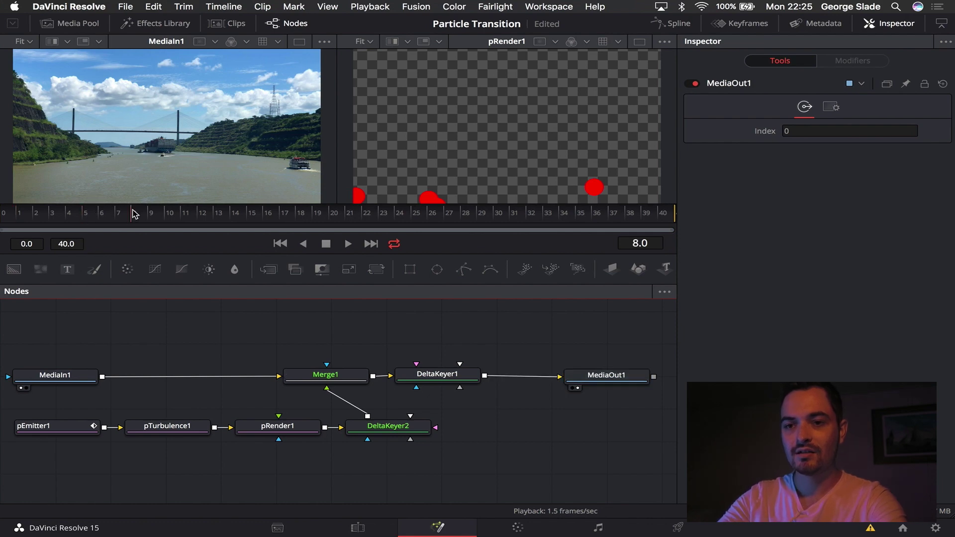
left_click(368, 426)
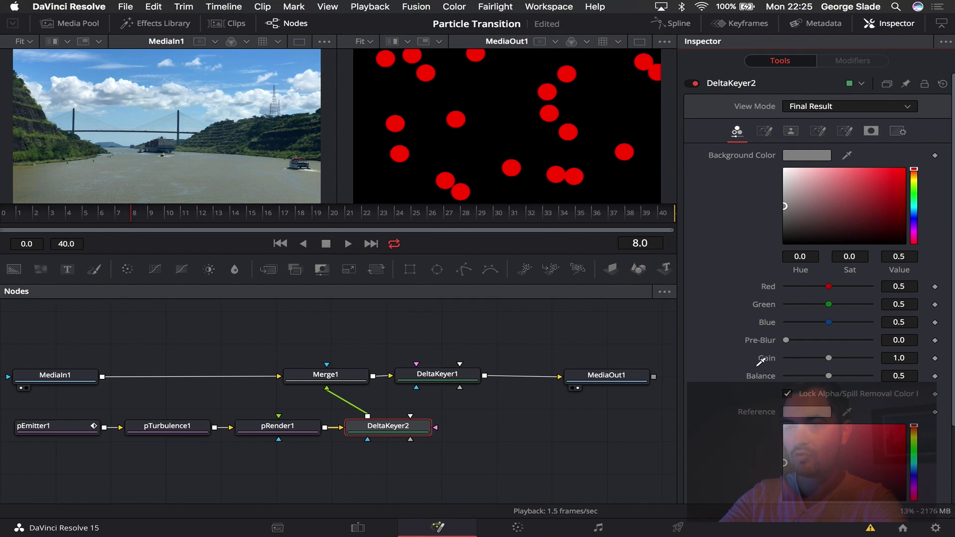
left_click_drag(622, 200, 721, 314)
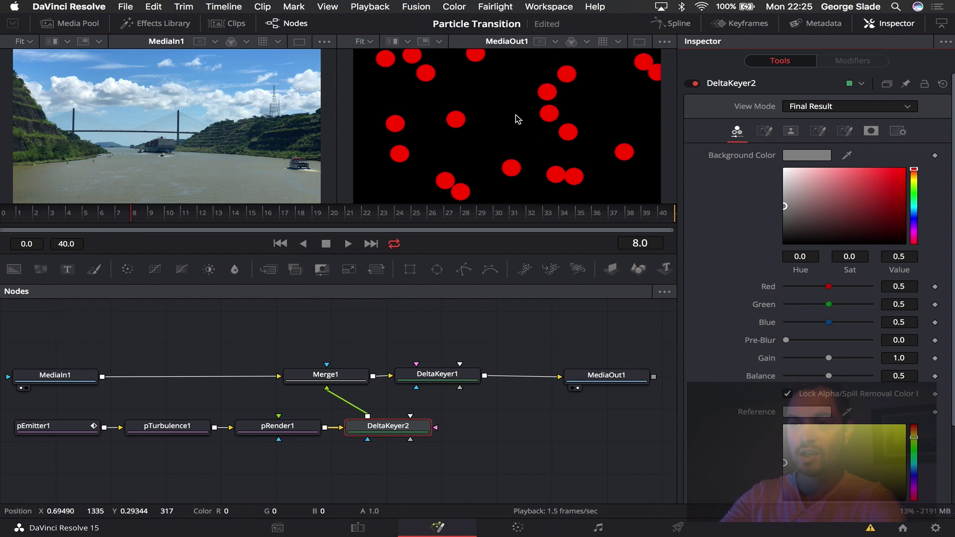
At frame 16, key out the red particles from the output with DeltaKeyer1.
key("space")
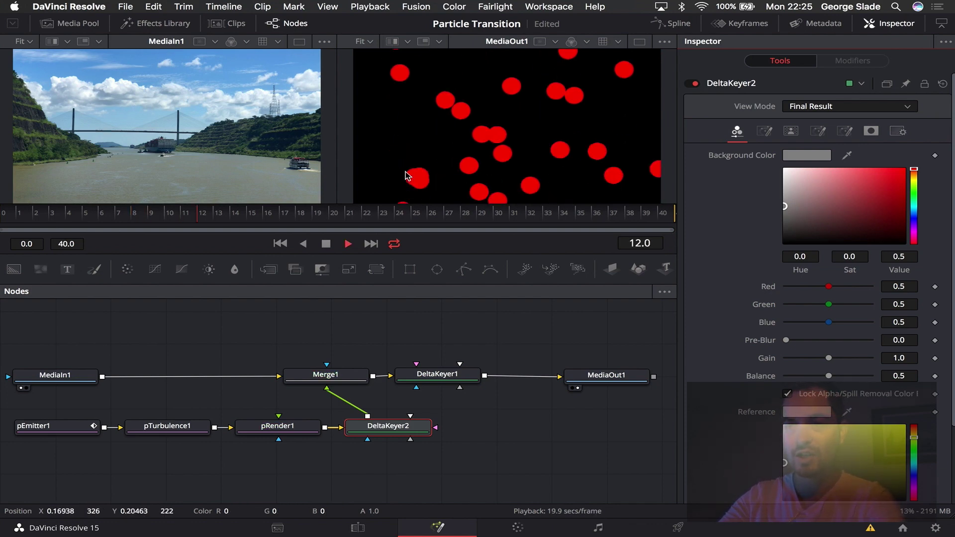
key("space")
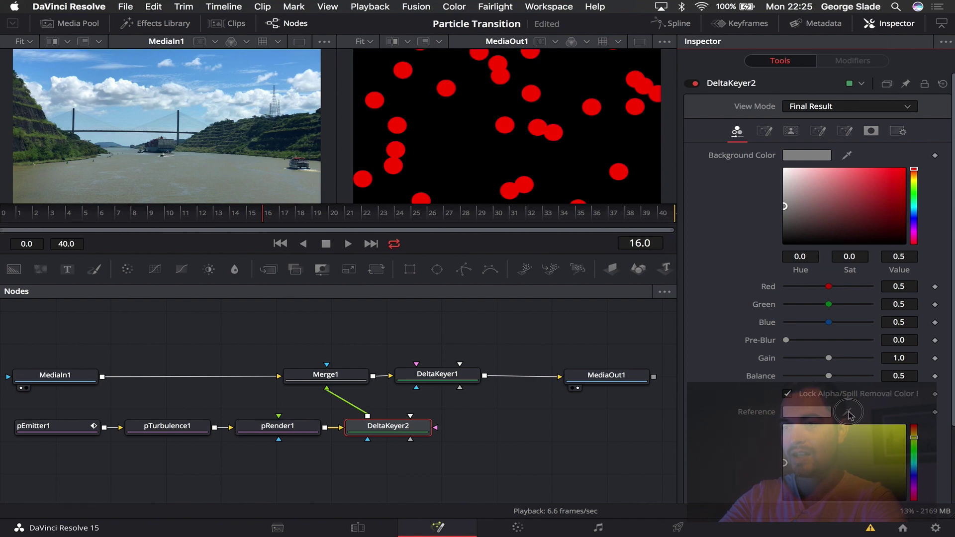
left_click_drag(697, 202, 646, 134)
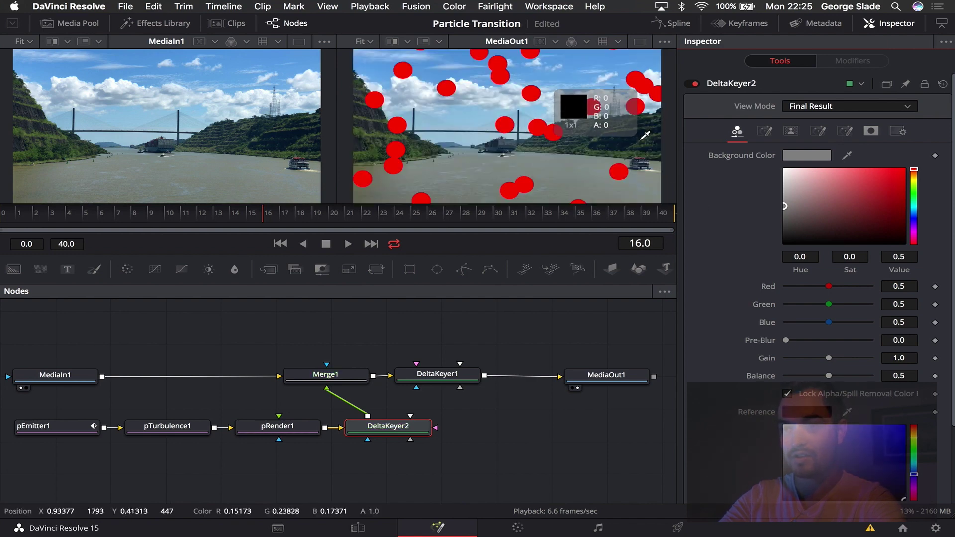
left_click(428, 382)
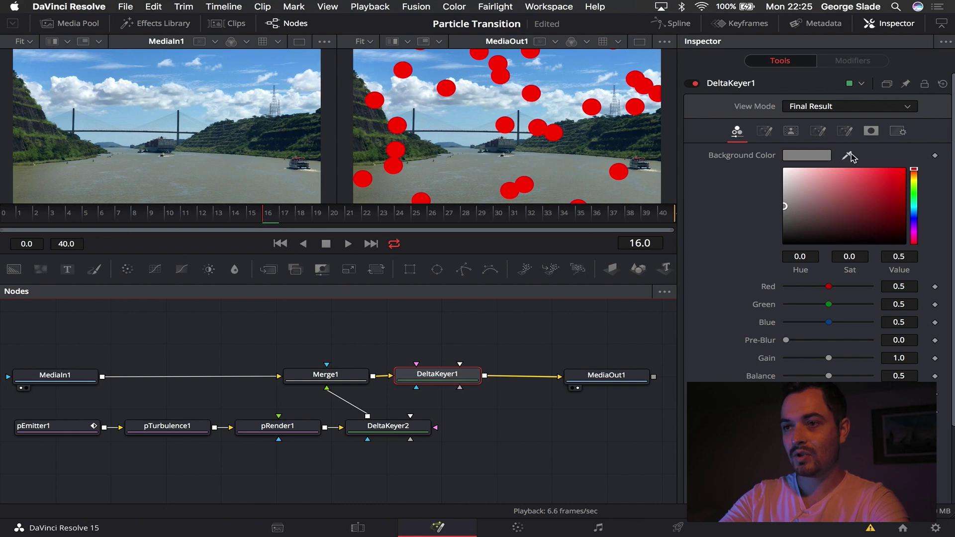
left_click_drag(848, 156, 637, 103)
Play the transition from frame 0 and save the Particle Transition composition.
left_click_drag(50, 217, 2, 224)
key("space")
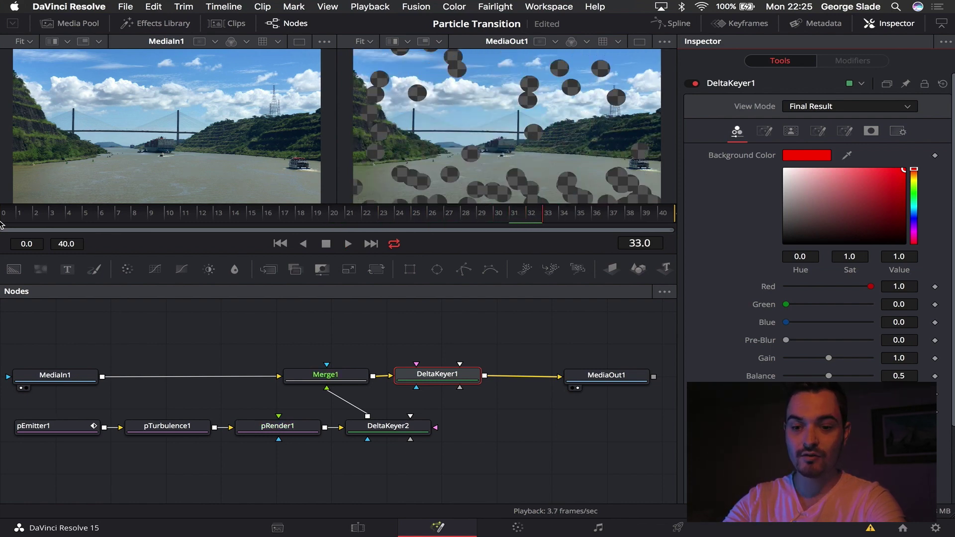
key("space")
key("super+s")
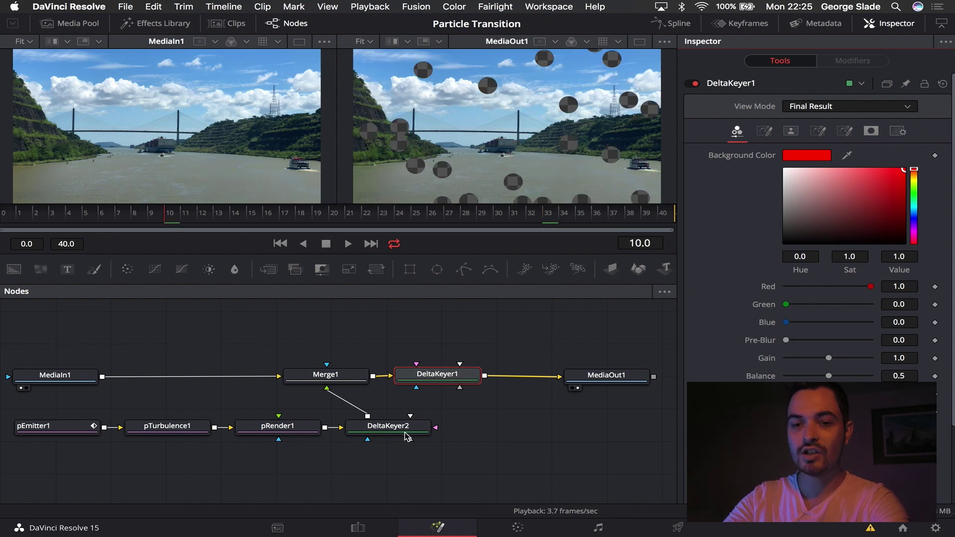
mouse_move(361, 382)
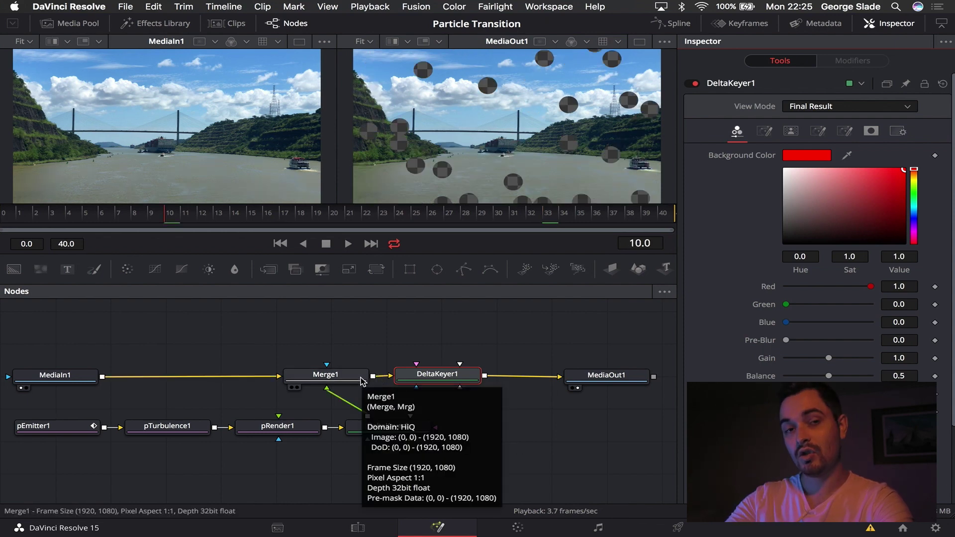
Play the canal-to-marina particle transition on the Edit page from ten frames before it.
left_click(351, 528)
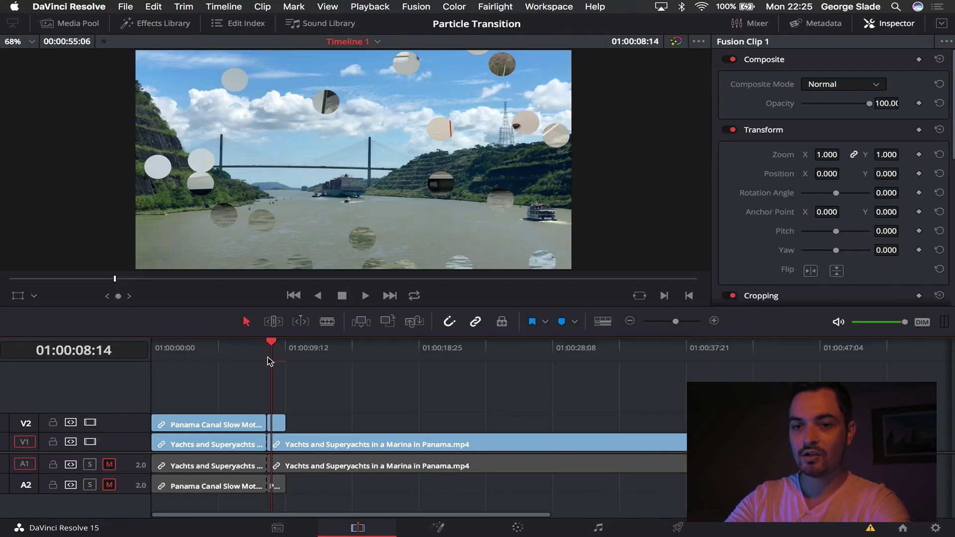
key("Left")
key("Left")
key("Left")
key("Left")
key("Left")
key("Left")
key("Left")
key("Left")
key("Left")
key("Left")
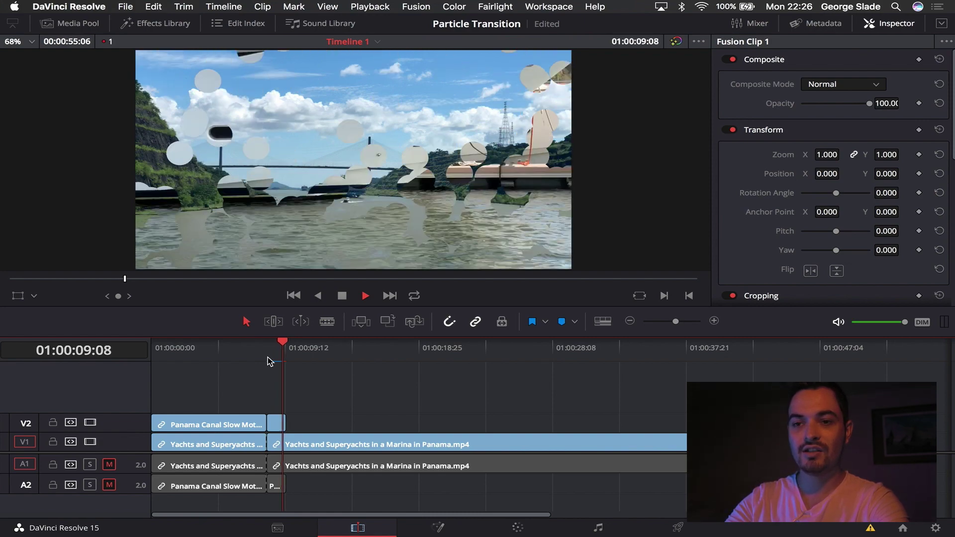
key("space")
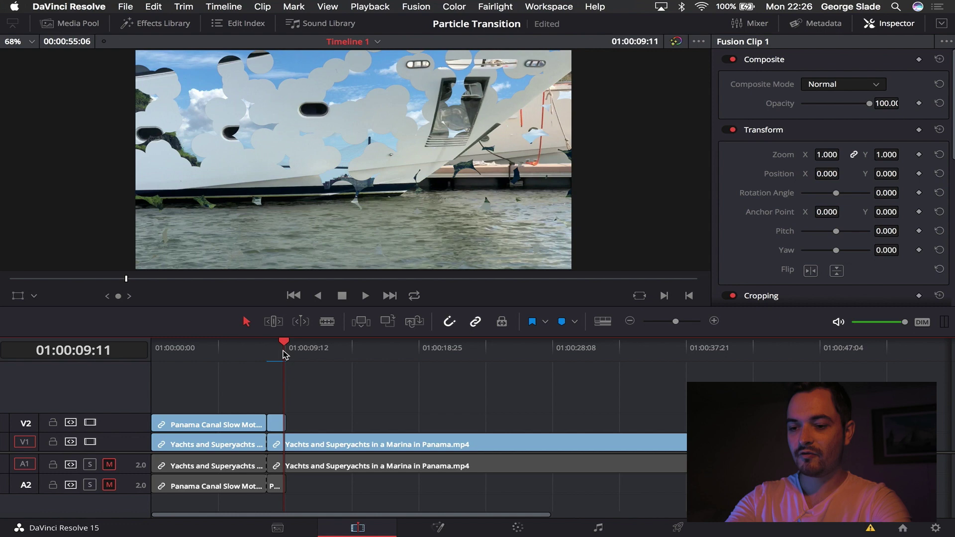
key("Left")
key("Left")
key("Left")
key("Left")
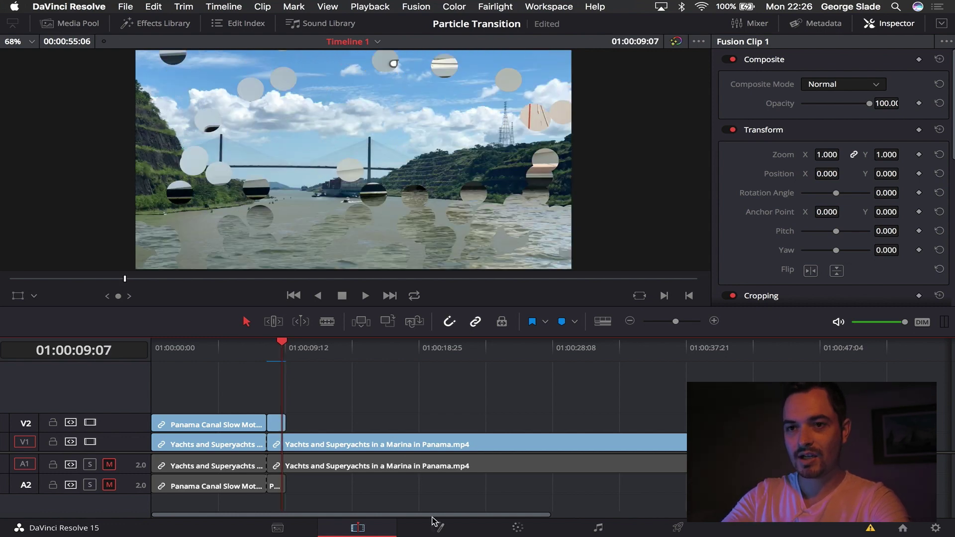
Back in Fusion, move MediaIn1 up-left and select DeltaKeyer2 on its own.
left_click(436, 529)
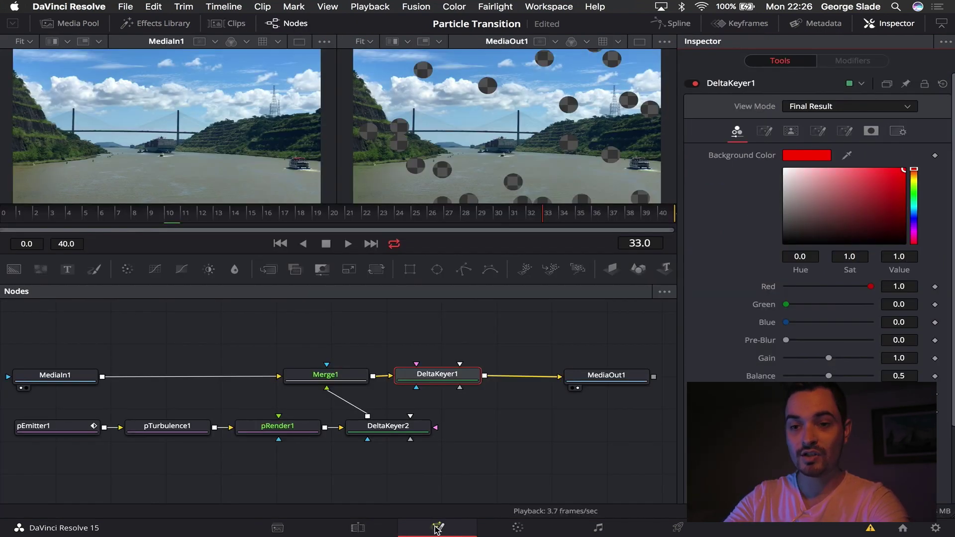
left_click_drag(63, 379, 67, 341)
left_click_drag(32, 371, 470, 442)
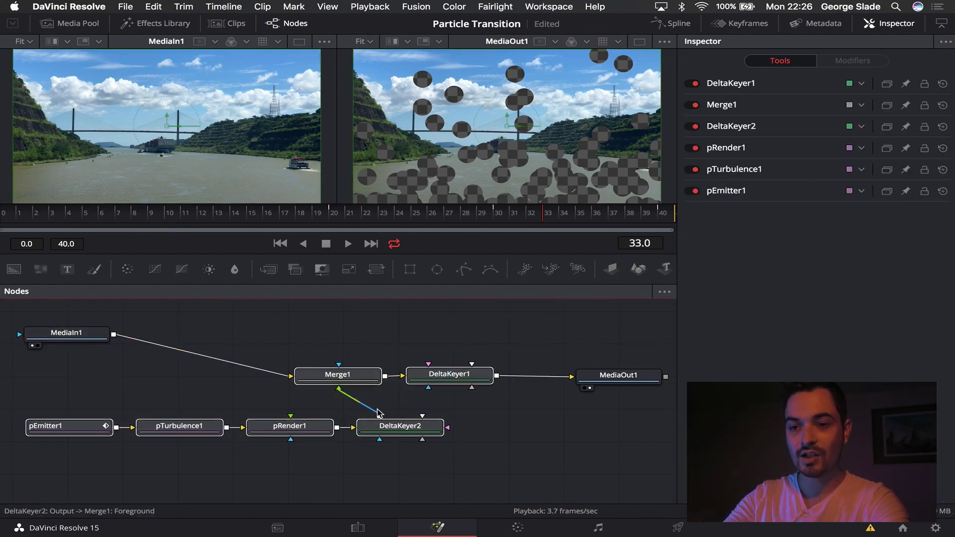
left_click(395, 427)
Start DeltaKeyer2's Settings > Save As, cancel the Save File dialog, and deselect all nodes.
right_click(395, 428)
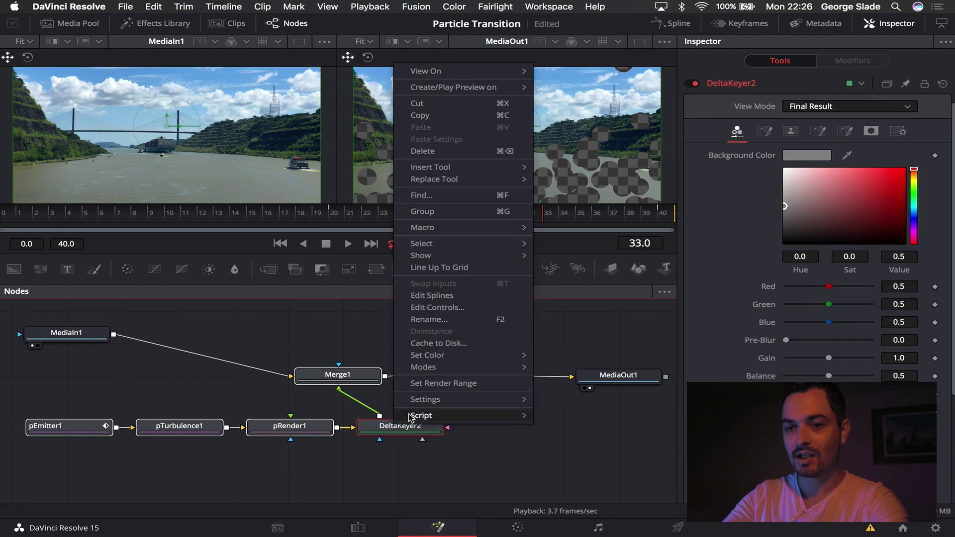
mouse_move(425, 400)
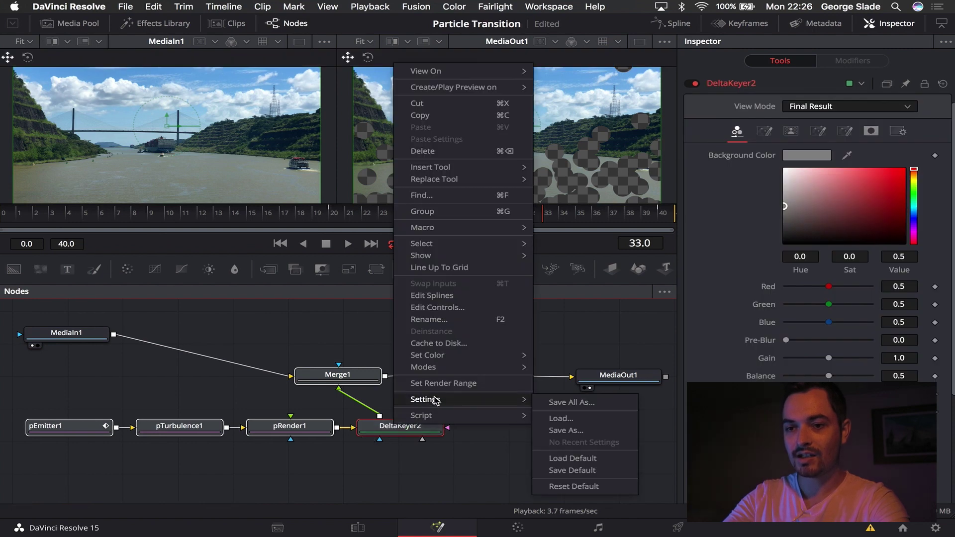
left_click(546, 430)
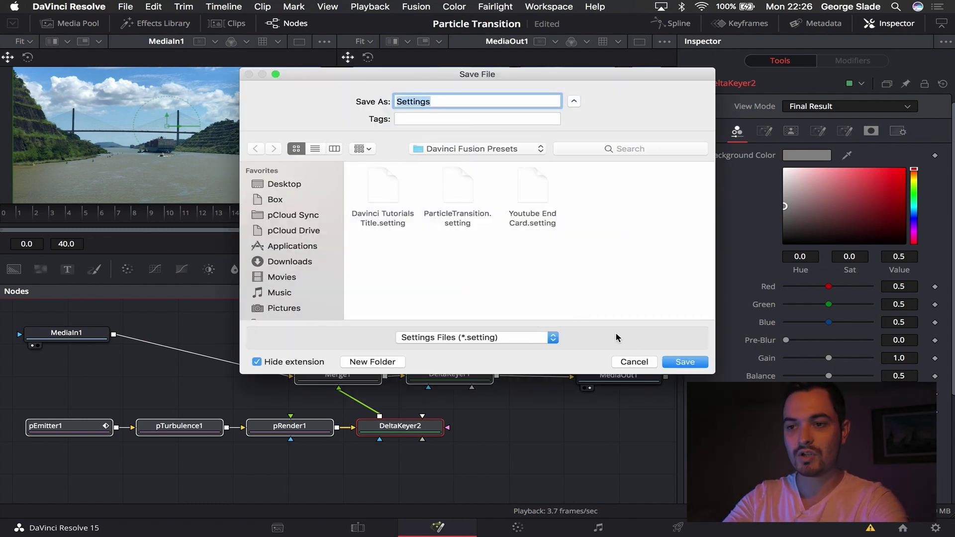
left_click(635, 362)
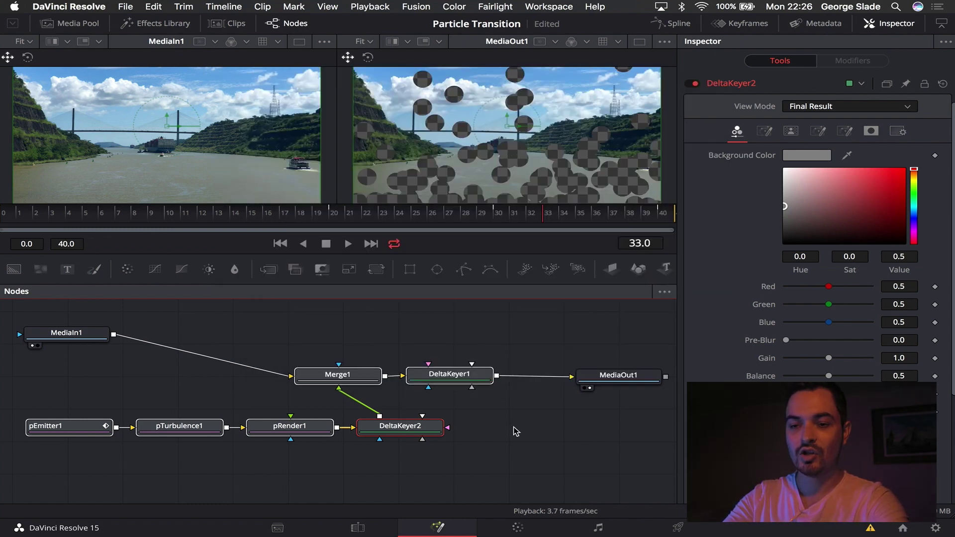
left_click(502, 450)
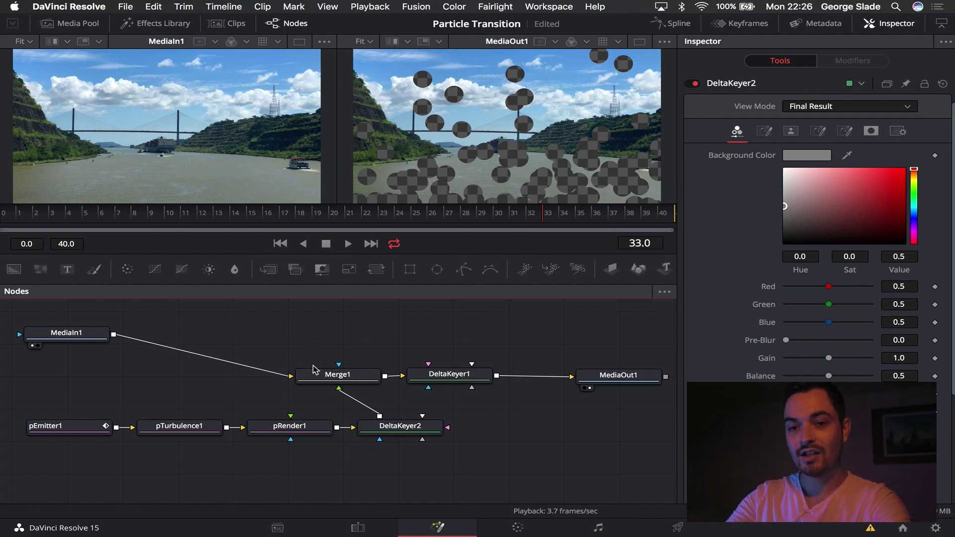
On the Edit page, scrub and step frame by frame through the transition.
left_click(358, 527)
left_click_drag(281, 369, 283, 361)
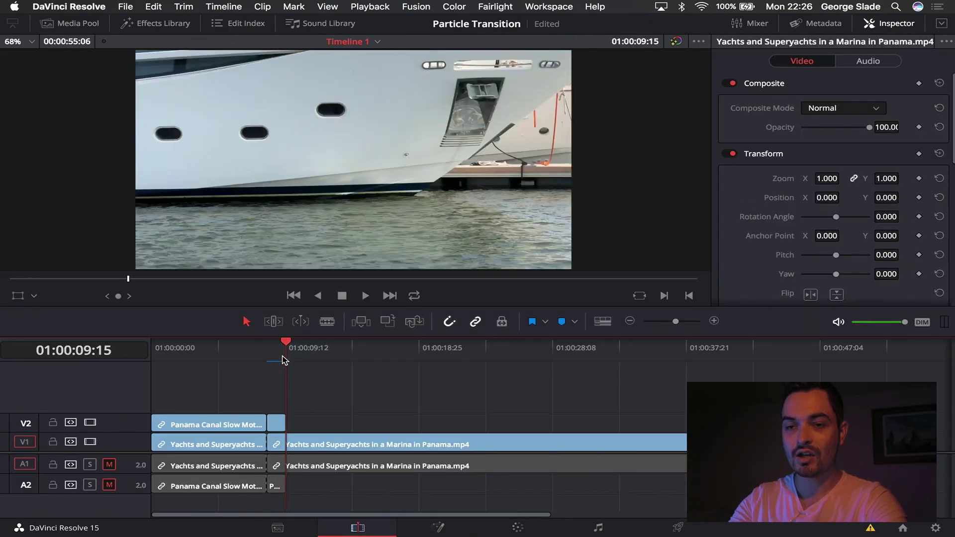
key("Left")
key("Left")
key("Right")
key("Right")
key("Right")
key("Right")
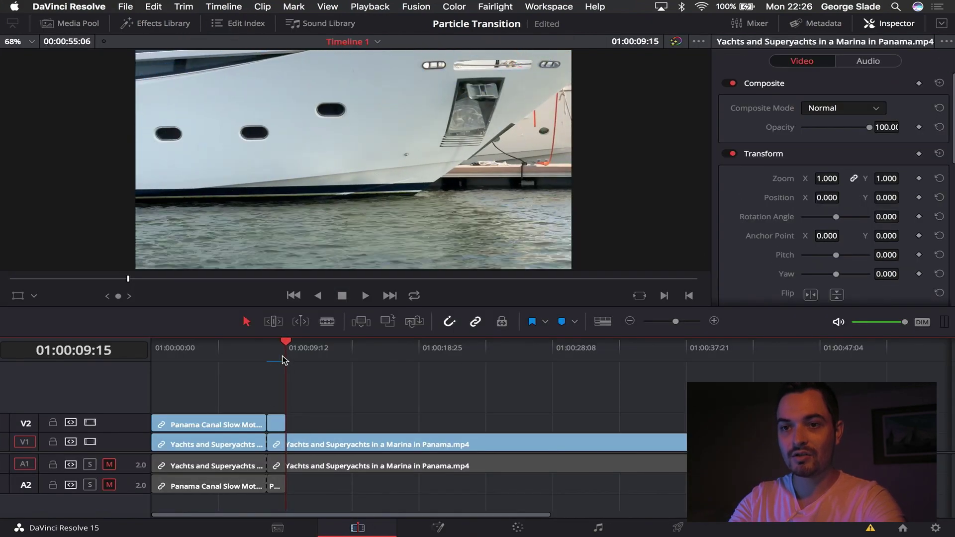
key("Left")
key("Left")
key("Up")
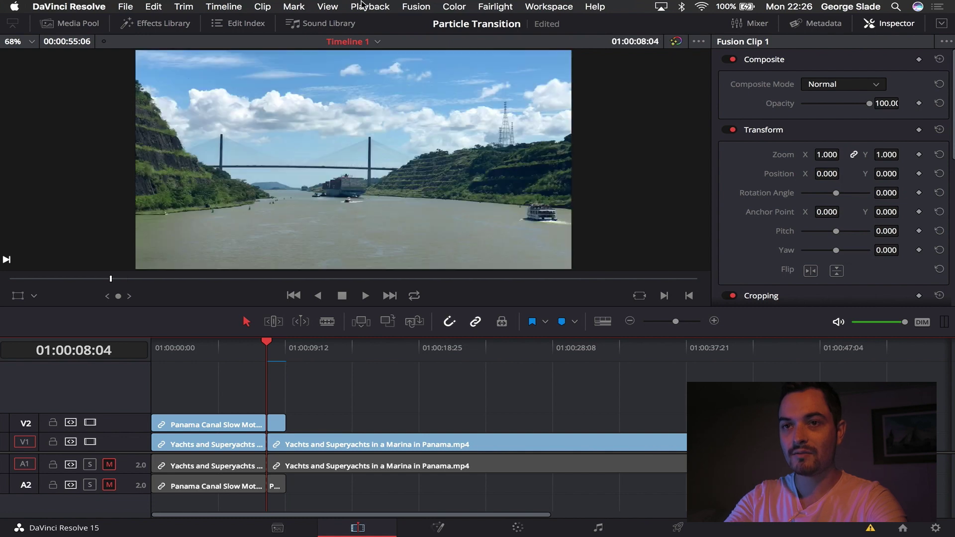
Set Playback Proxy Mode to Quarter Resolution and play the transition from its start.
left_click(368, 7)
mouse_move(472, 51)
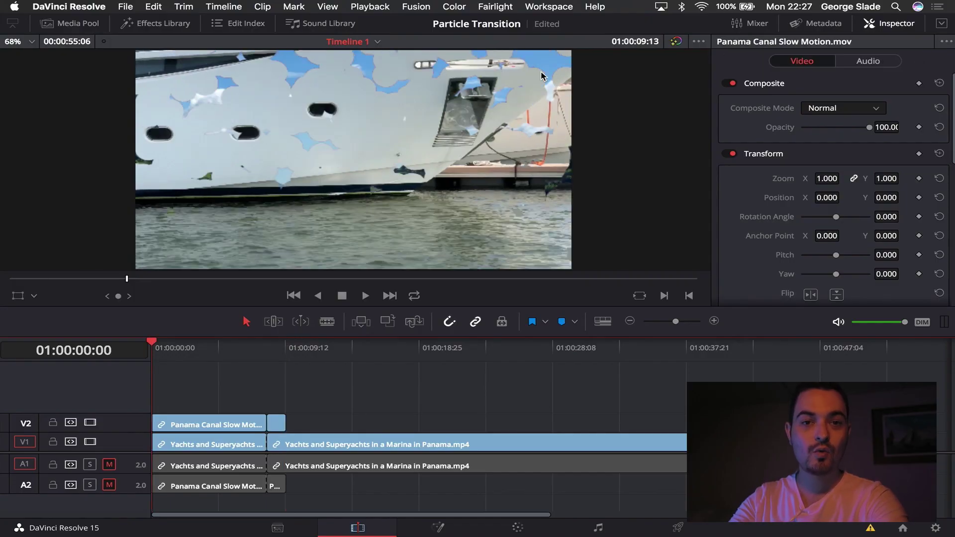
left_click(267, 346)
key("space")
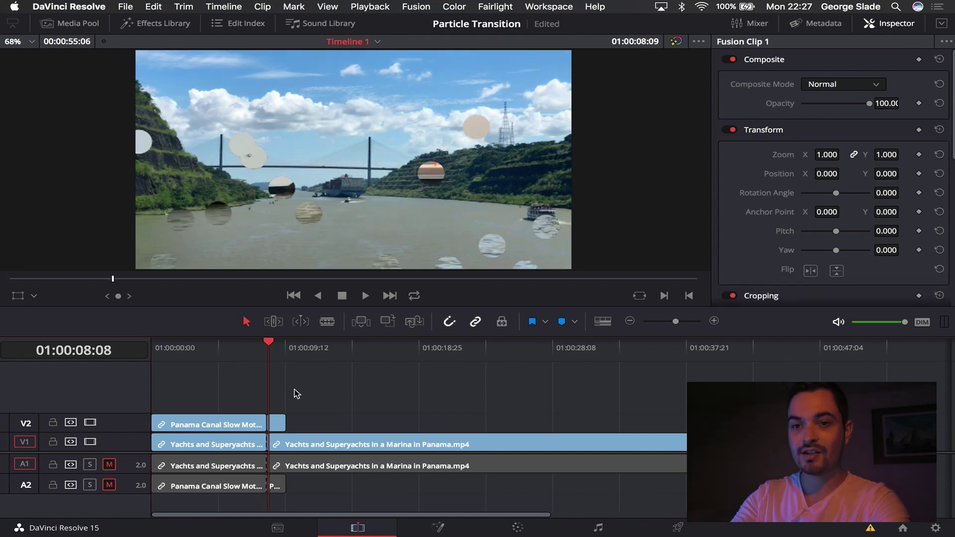
Return to Fusion and load pEmitter1's controls, showing Number 4.0 and Lifespan 50.
left_click(449, 526)
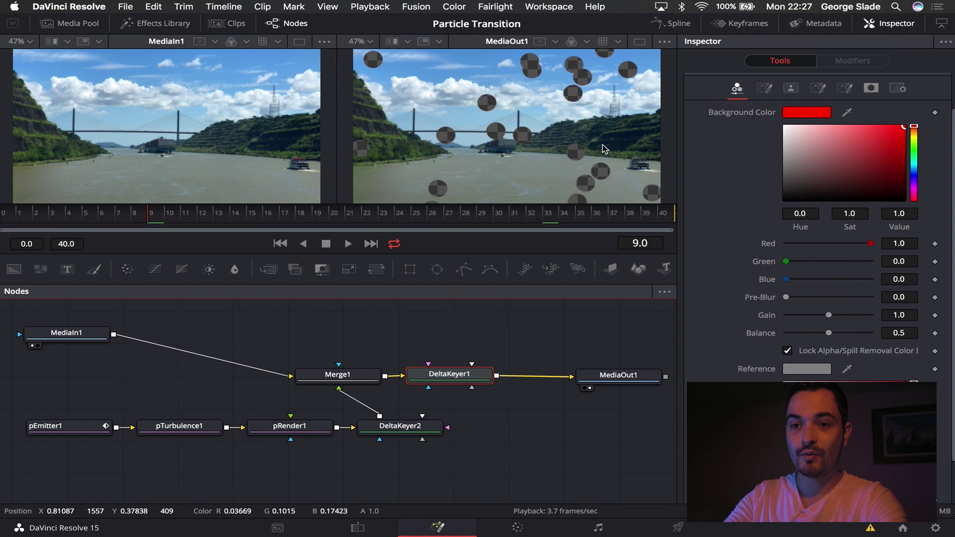
left_click(92, 430)
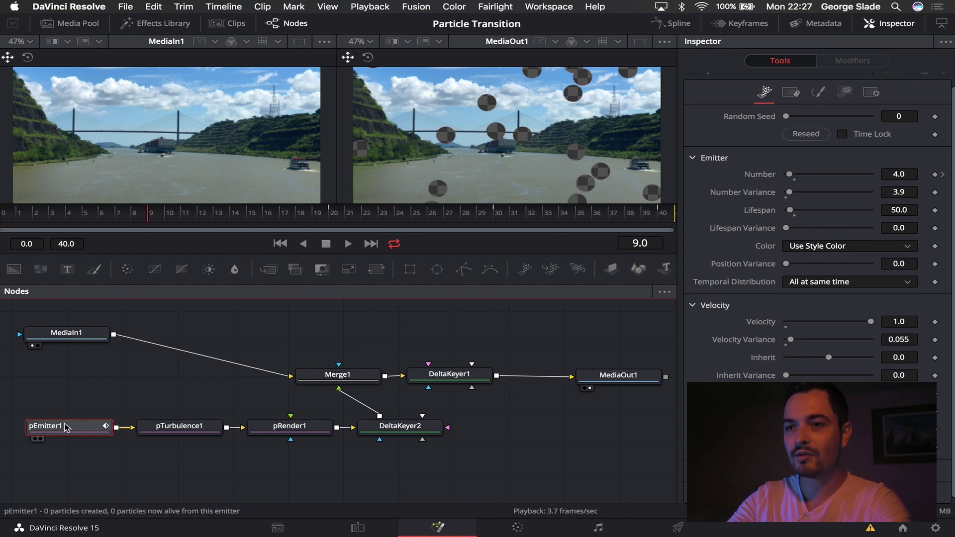
In pEmitter1's Style settings, try star and pentagon shapes and reduce NGon Sides from 7 to 5.
left_click(827, 96)
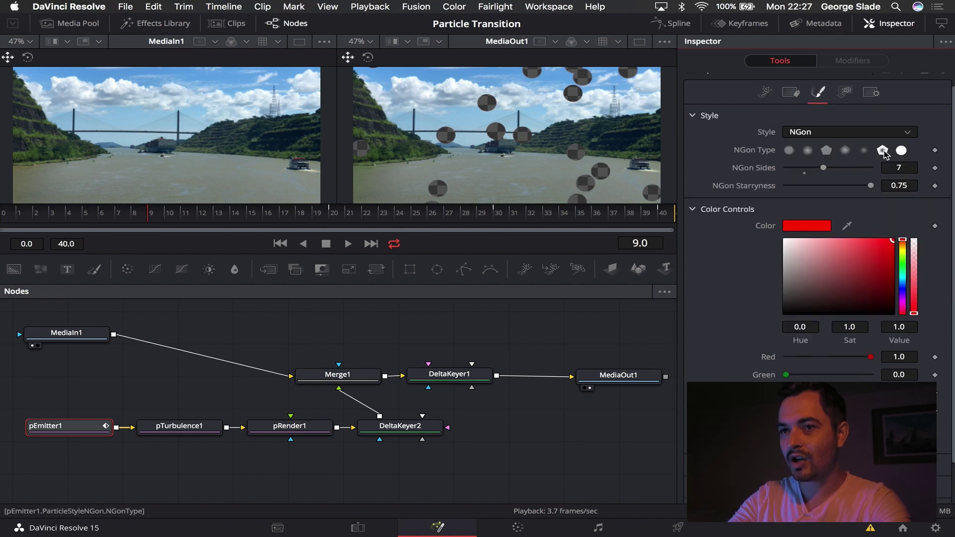
left_click(883, 151)
left_click(826, 151)
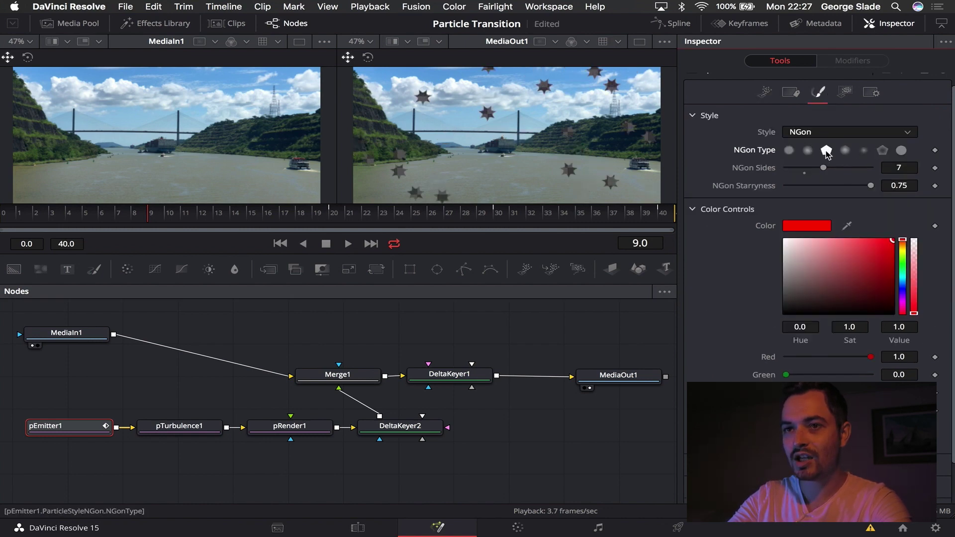
left_click(847, 154)
left_click(826, 151)
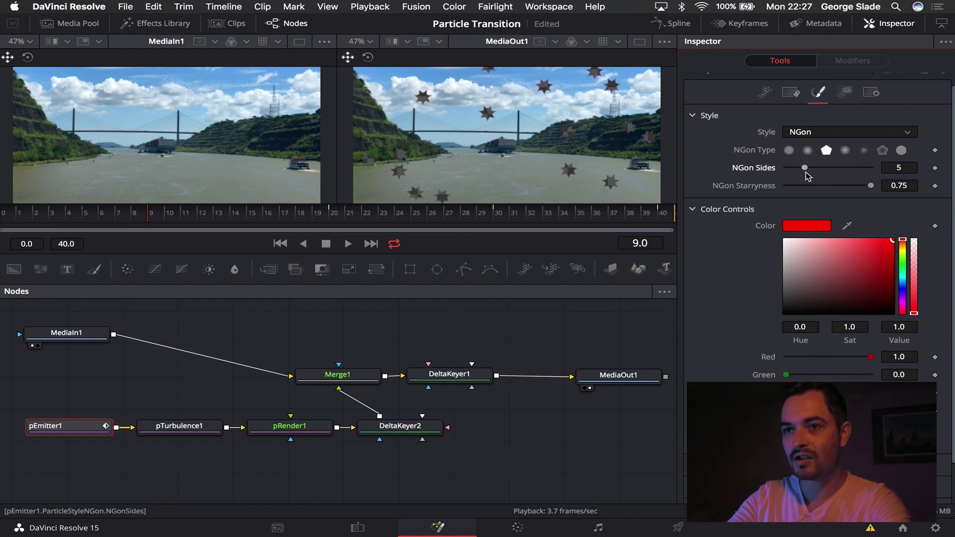
left_click(806, 170)
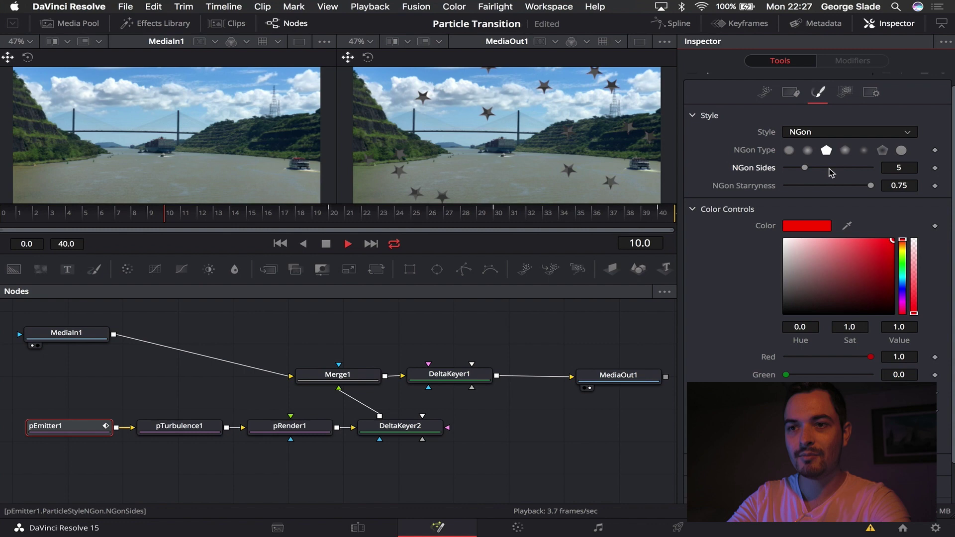
key("space")
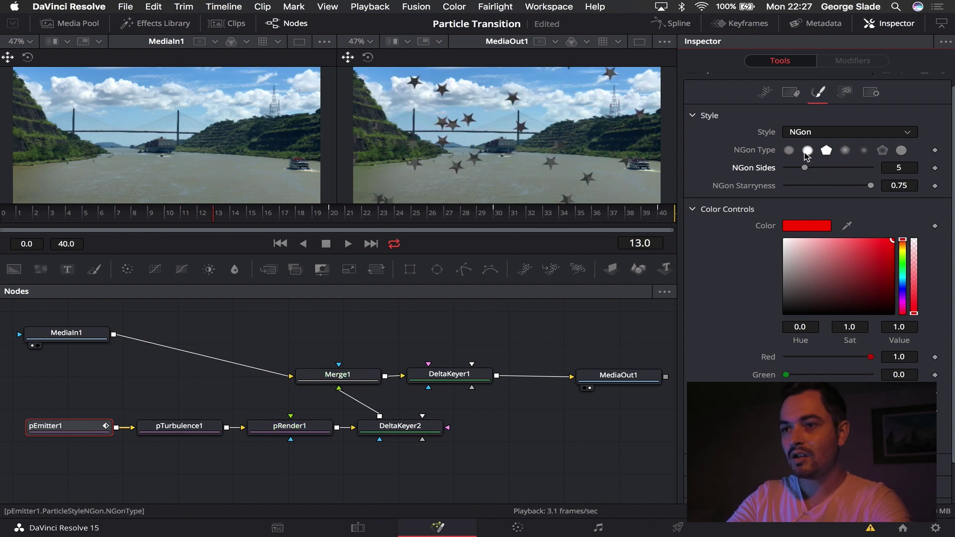
Switch the particles back to the round shape, keeping NGon as the style.
left_click(789, 150)
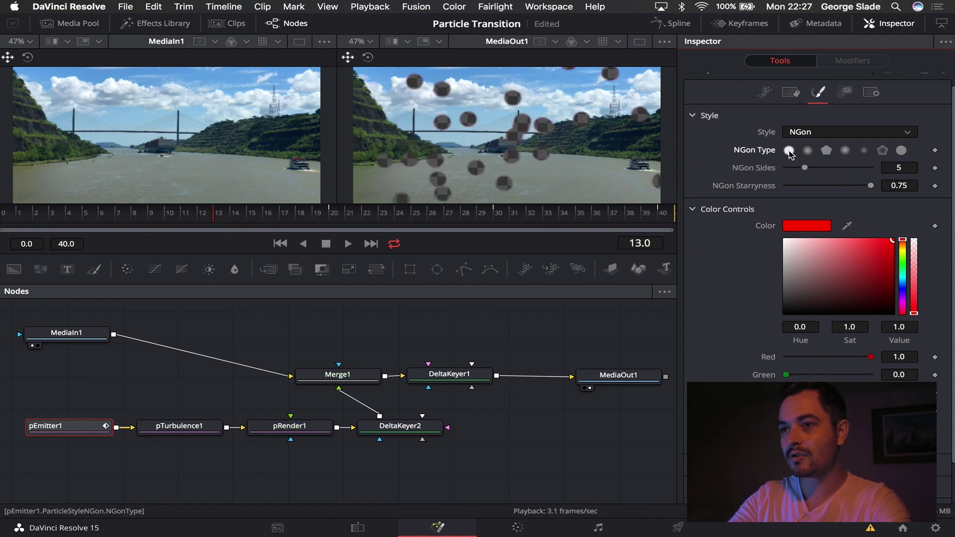
left_click(909, 133)
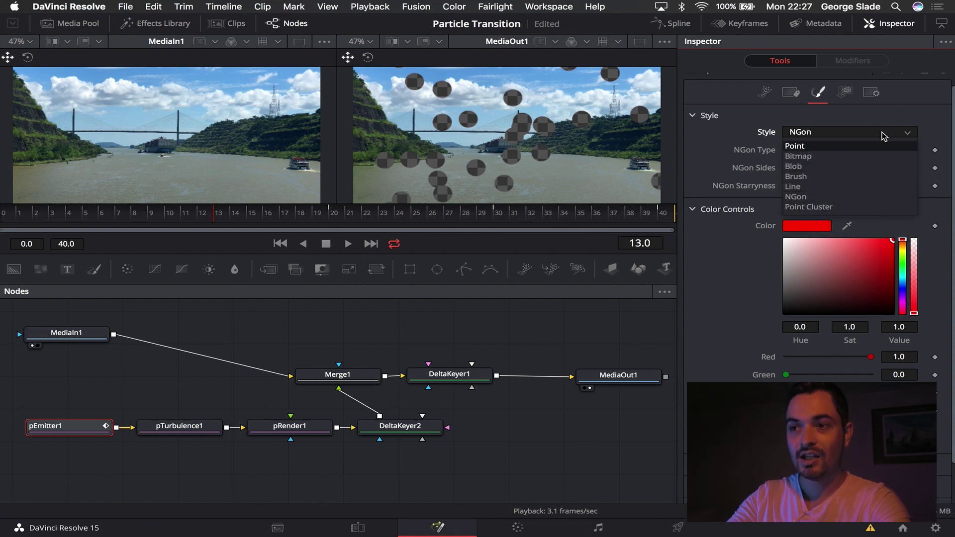
left_click(853, 134)
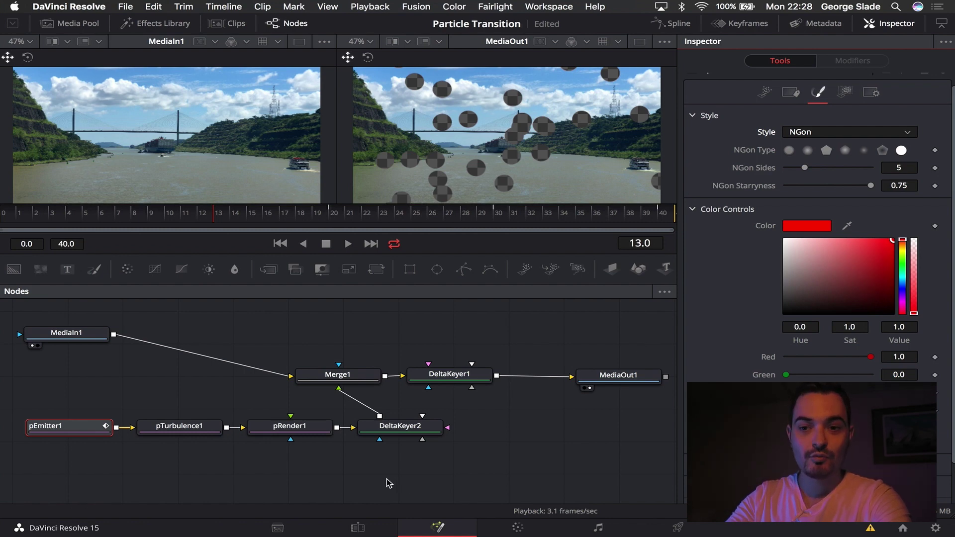
Return to the Edit page to review the round-particle transition at 01:00:08:17.
left_click(357, 527)
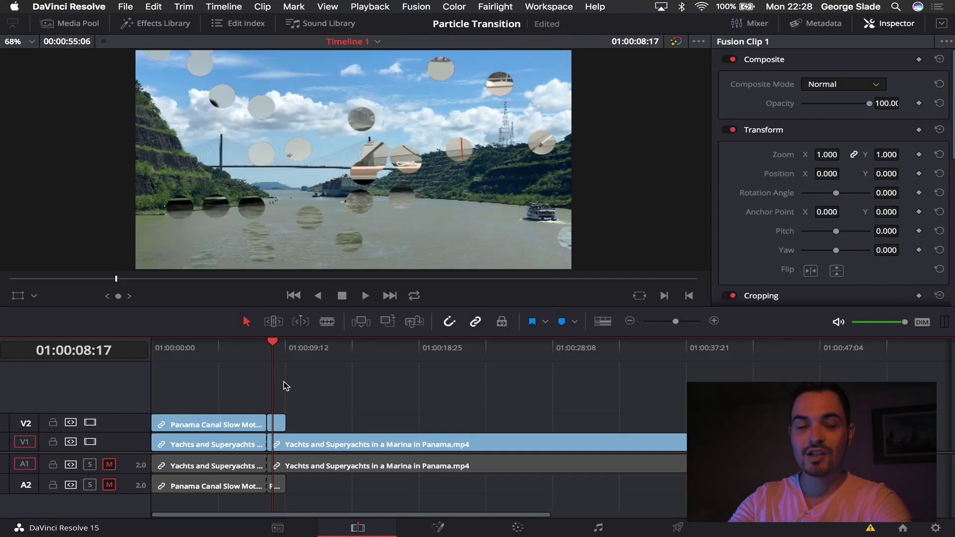